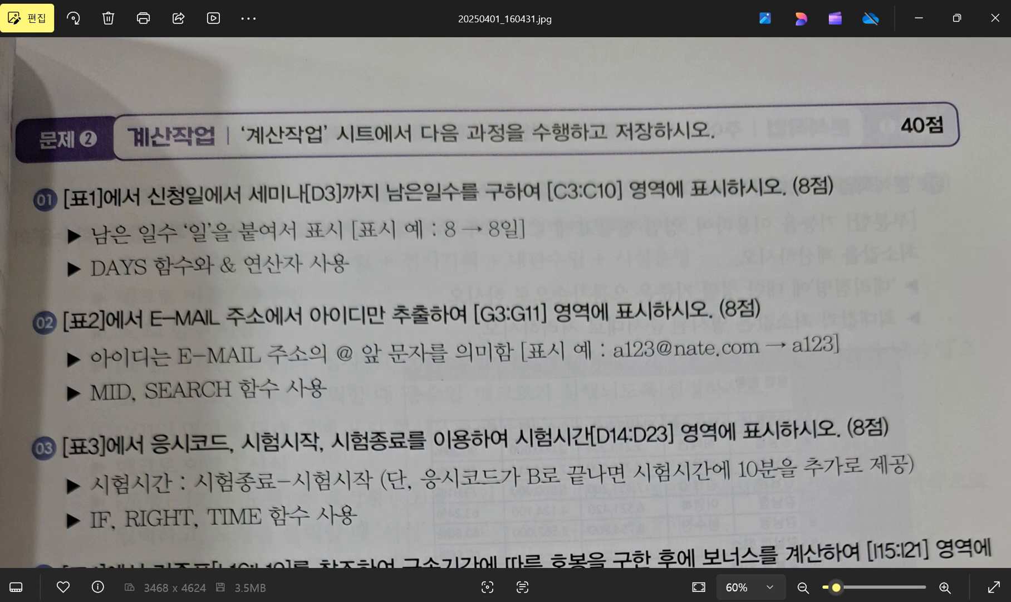
Step: Switch to the Excel workbook and enlarge the 계산작업 sheet to 150% with the Queries & Connections pane closed
{"action": "mouse_move", "coordinate": [93, 599]}
{"action": "left_click", "coordinate": [94, 549]}
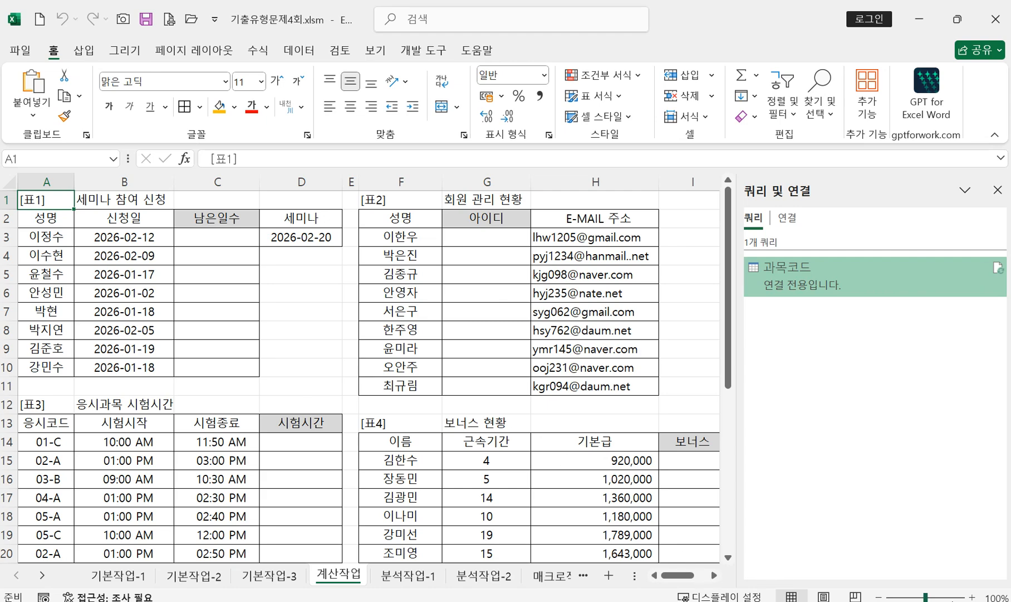
{"action": "left_click", "coordinate": [972, 597]}
{"action": "left_click", "coordinate": [973, 597]}
{"action": "left_click", "coordinate": [973, 597]}
{"action": "left_click", "coordinate": [972, 597]}
{"action": "left_click", "coordinate": [972, 597]}
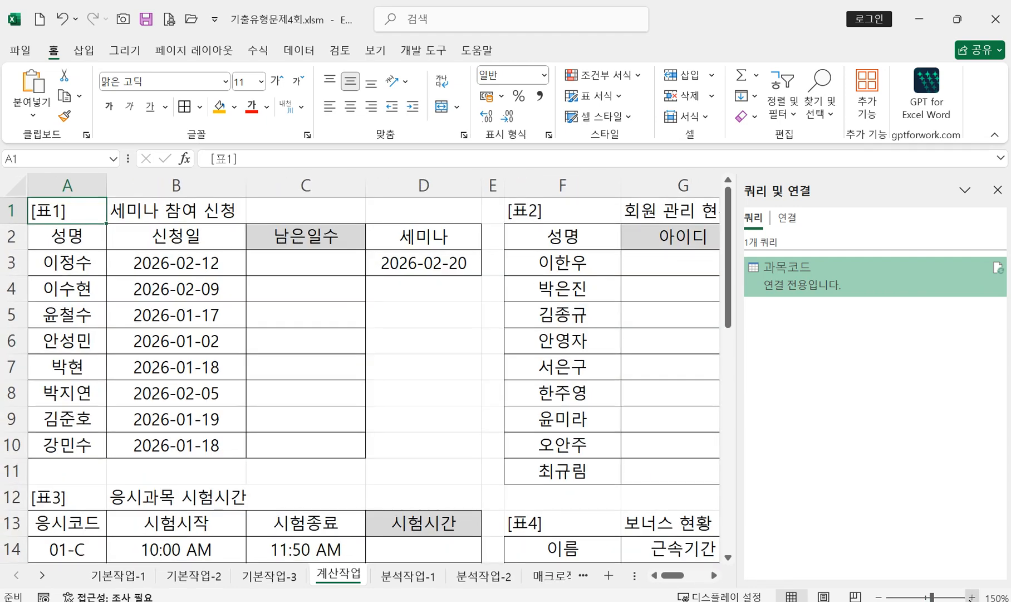
{"action": "left_click", "coordinate": [998, 190]}
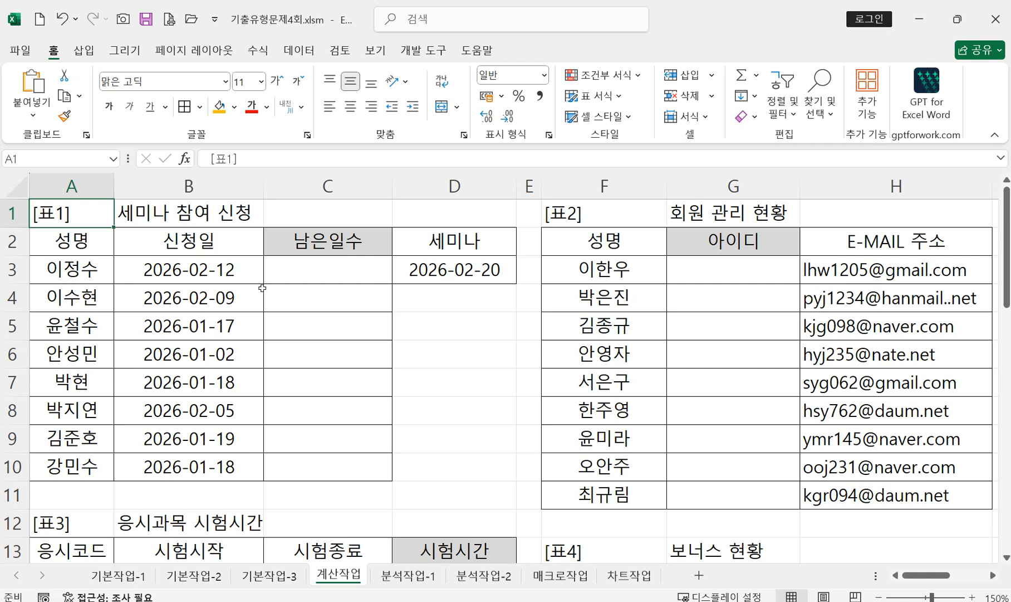
Step: Examine the application date in B3, the seminar date in D3 and the empty remaining-days cell C3 of [표1]
{"action": "left_click", "coordinate": [302, 274]}
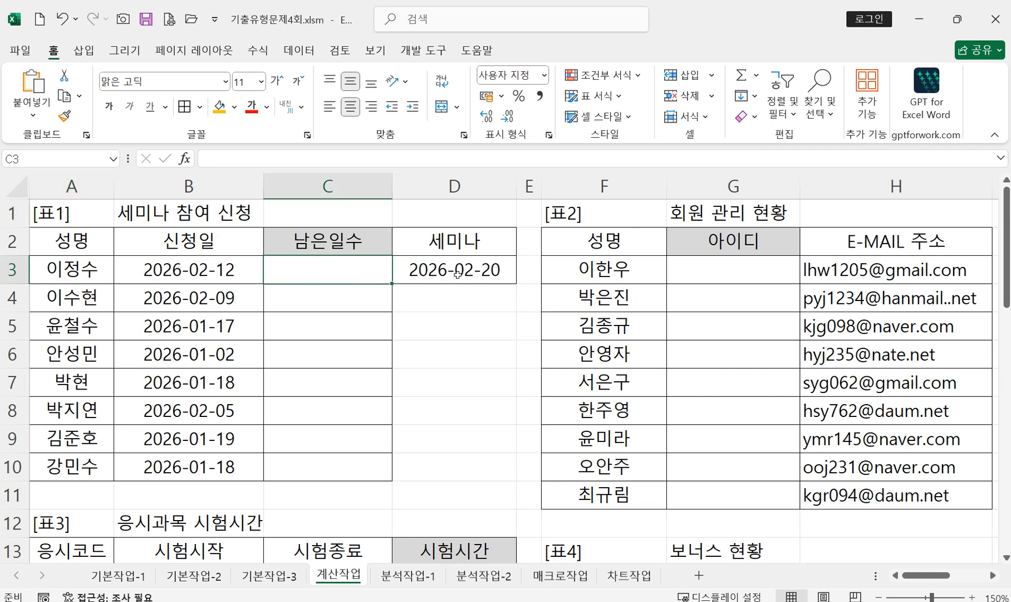
{"action": "left_click", "coordinate": [457, 274]}
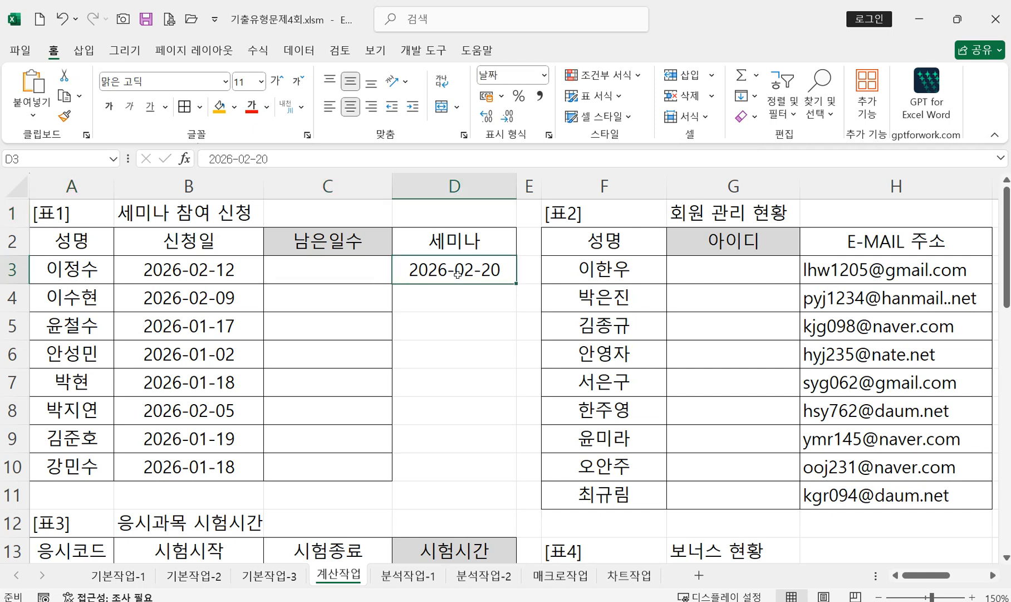
{"action": "left_click", "coordinate": [198, 275]}
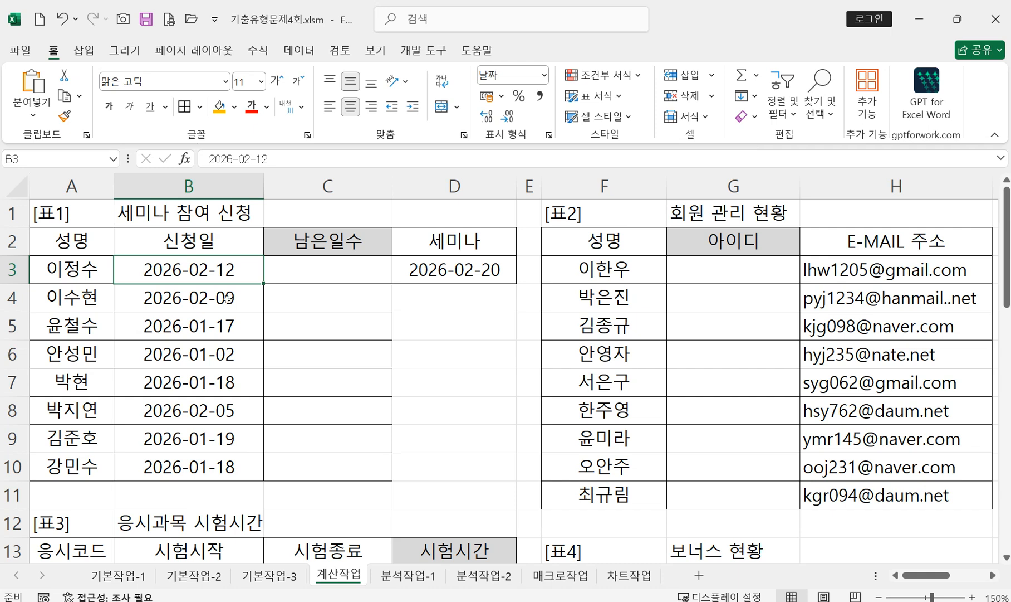
{"action": "left_click", "coordinate": [495, 271]}
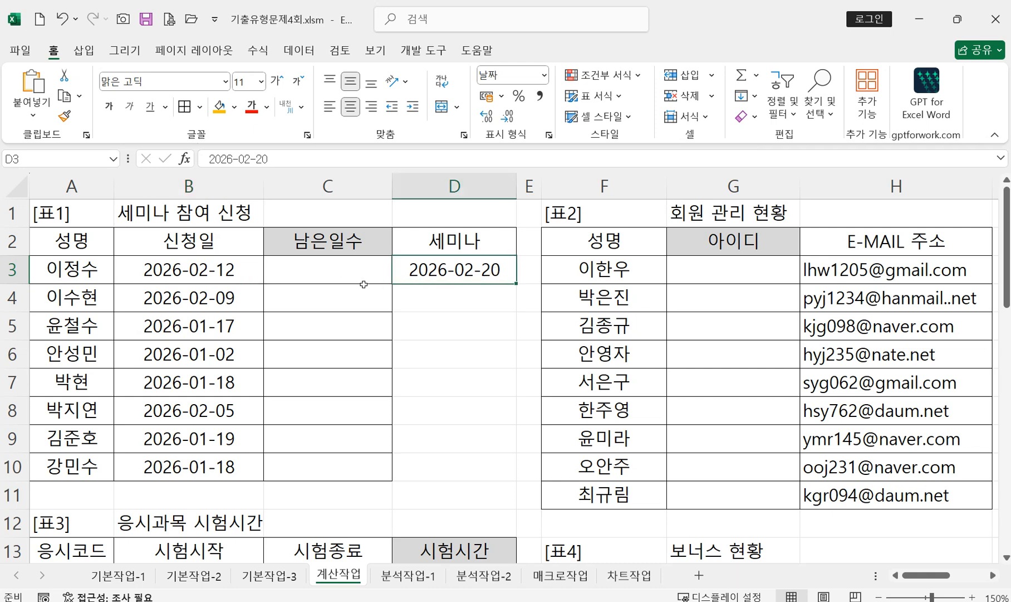
{"action": "left_click", "coordinate": [337, 272]}
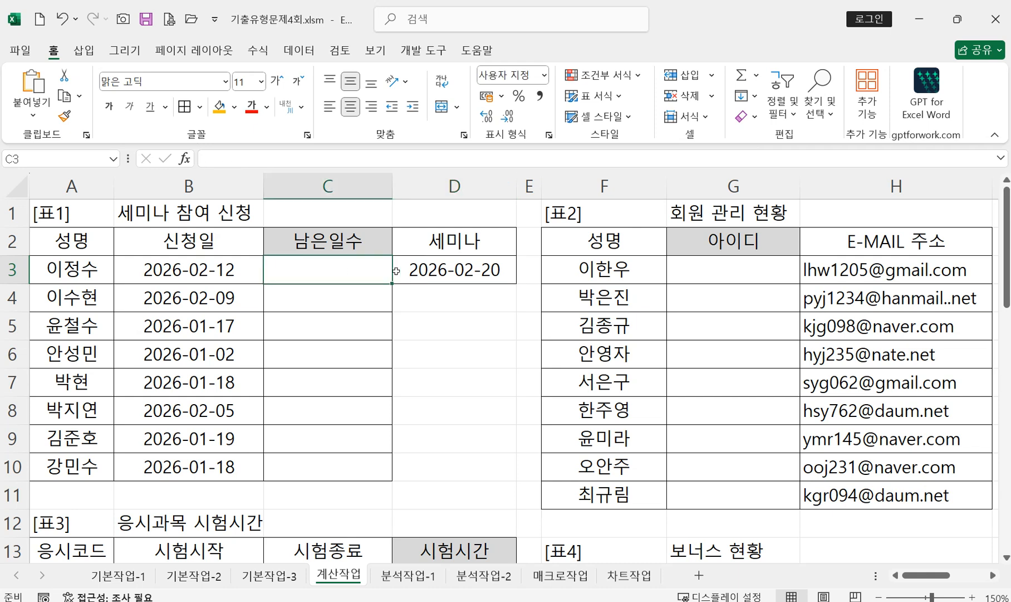
{"action": "left_click", "coordinate": [440, 270]}
{"action": "left_click", "coordinate": [247, 269]}
{"action": "left_click", "coordinate": [327, 271]}
{"action": "left_click", "coordinate": [448, 271]}
{"action": "left_click", "coordinate": [194, 269]}
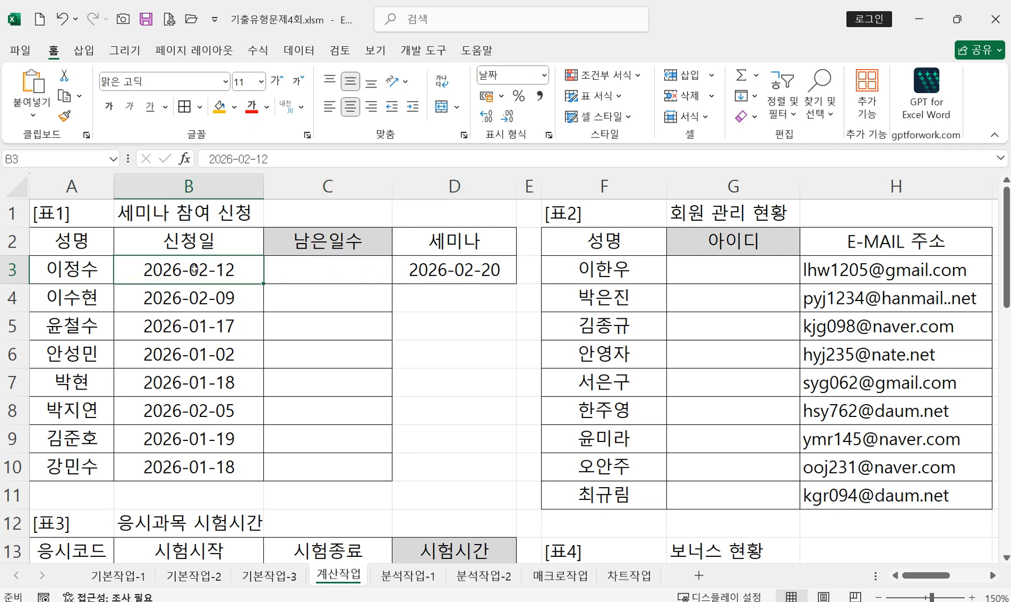
Step: Enter =DAYS($D$3,B3) in C3 to compute the days from application to seminar, with an absolute seminar date reference
{"action": "left_click", "coordinate": [315, 272]}
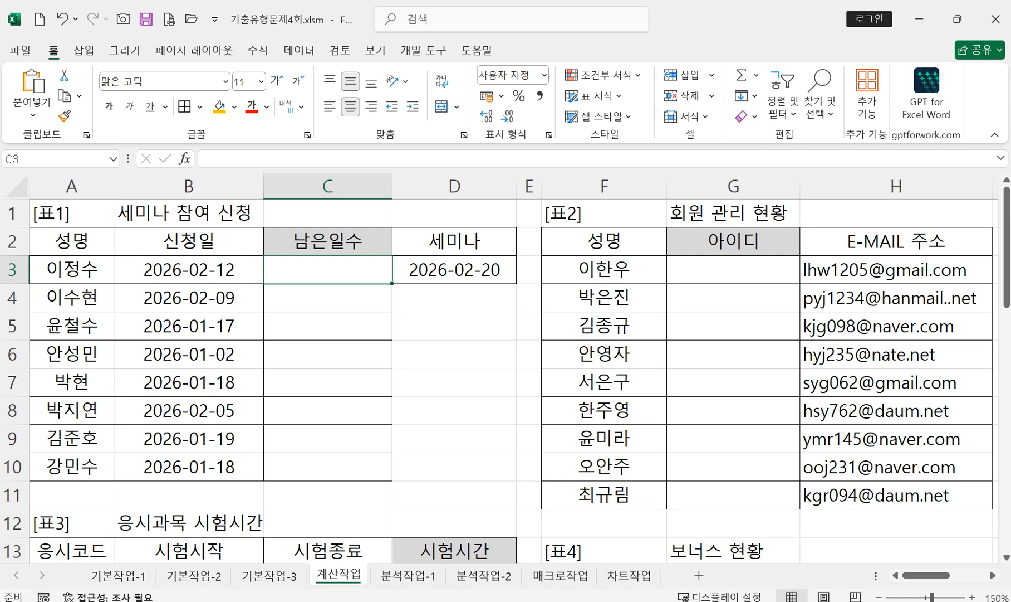
{"action": "type", "text": "="}
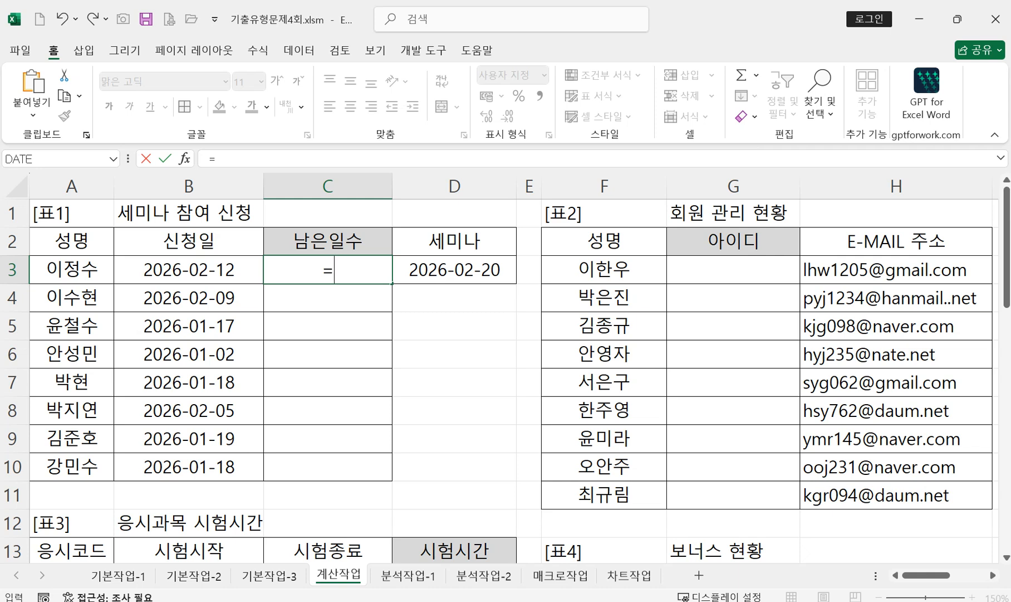
{"action": "type", "text": "d"}
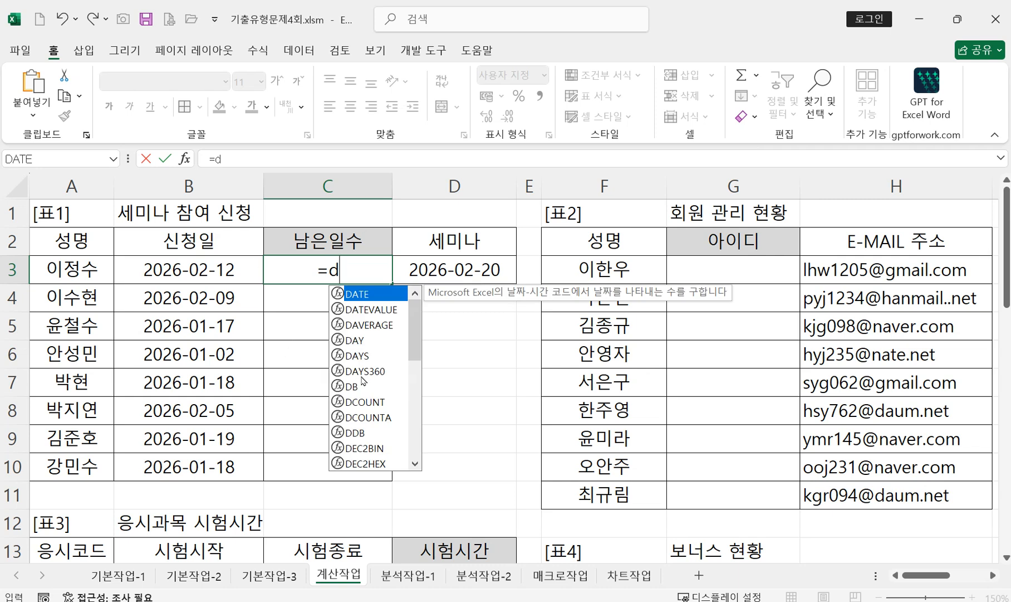
{"action": "double_click", "coordinate": [351, 355]}
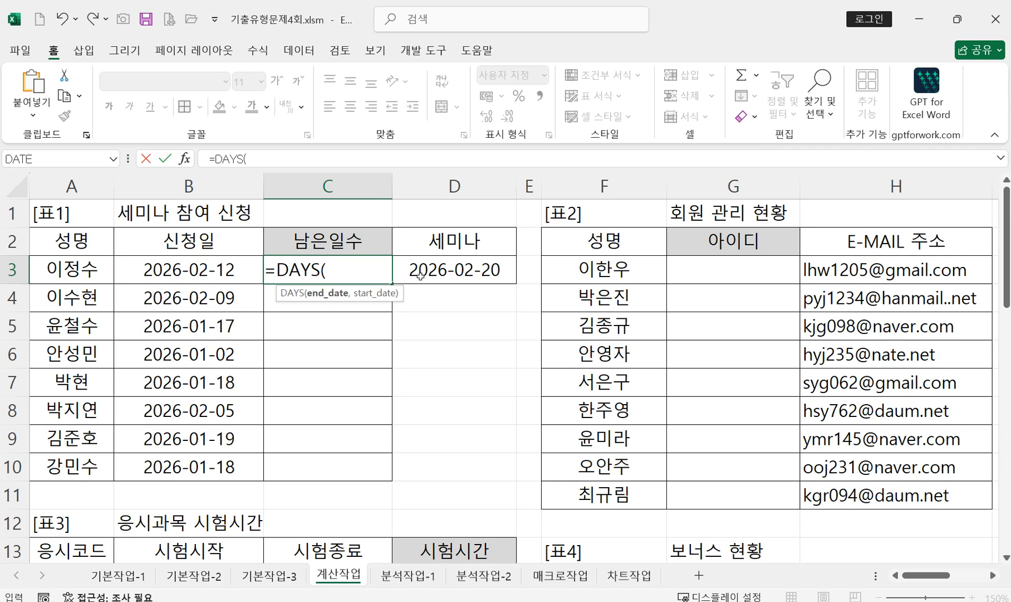
{"action": "left_click", "coordinate": [493, 272]}
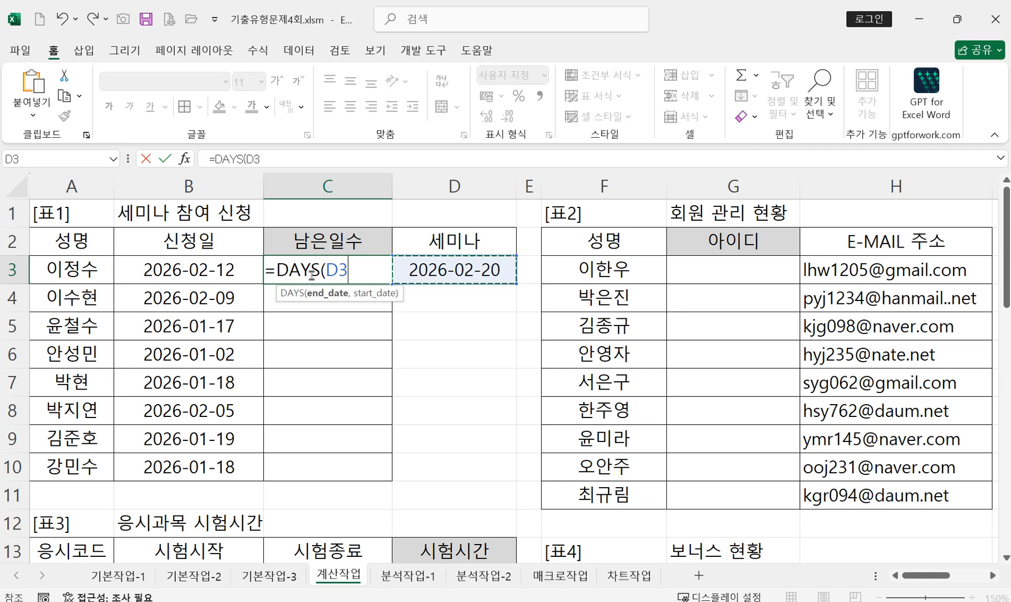
{"action": "left_click", "coordinate": [339, 270]}
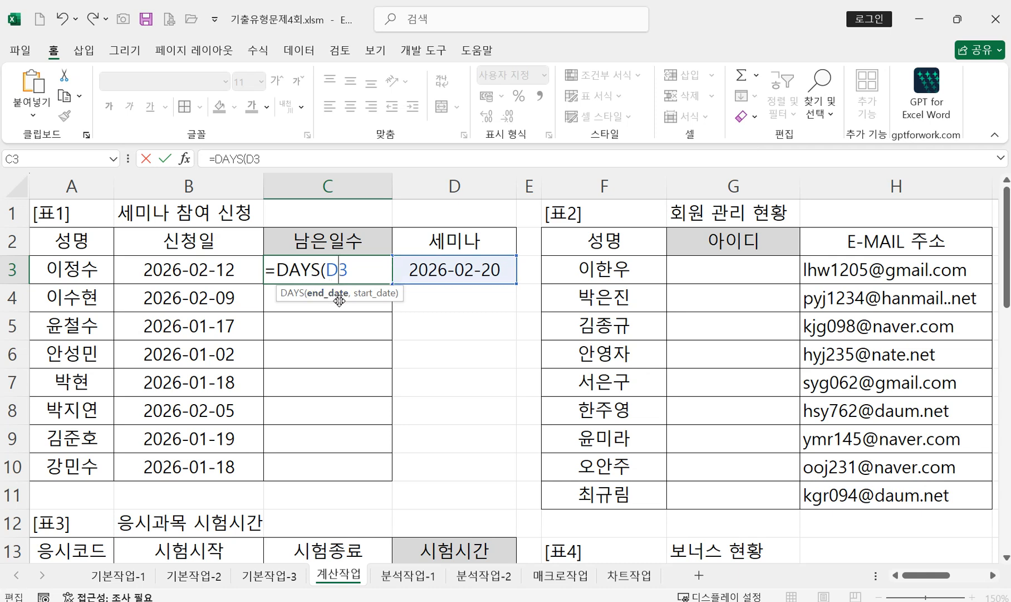
{"action": "key", "text": "F4"}
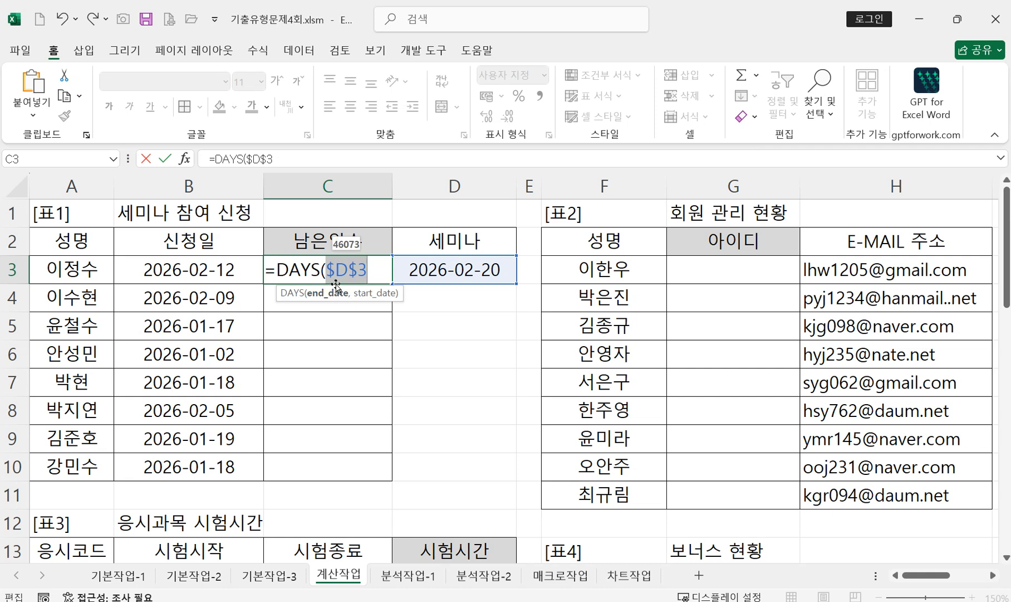
{"action": "left_click", "coordinate": [377, 269]}
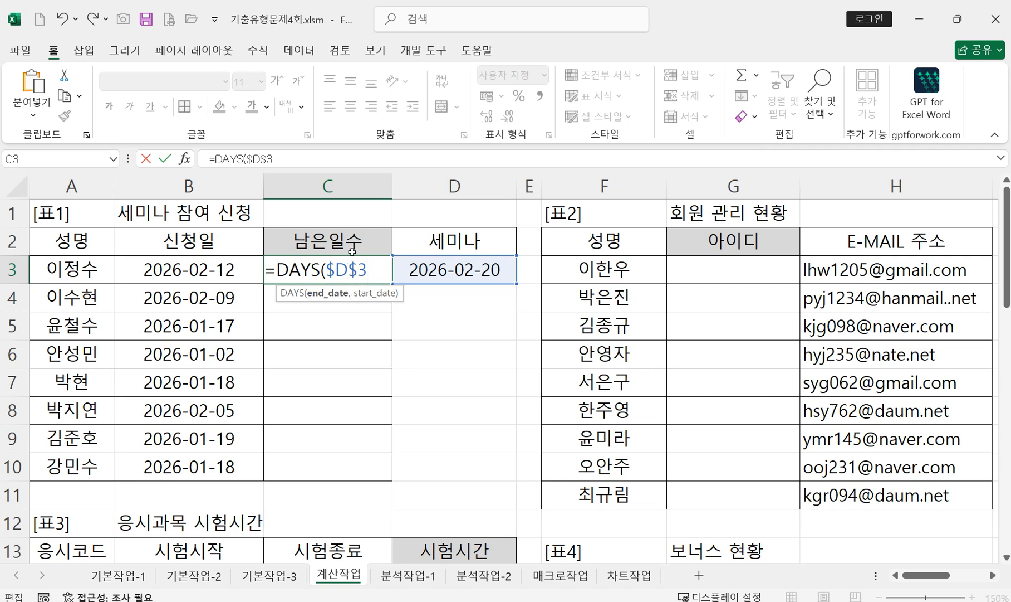
{"action": "type", "text": ","}
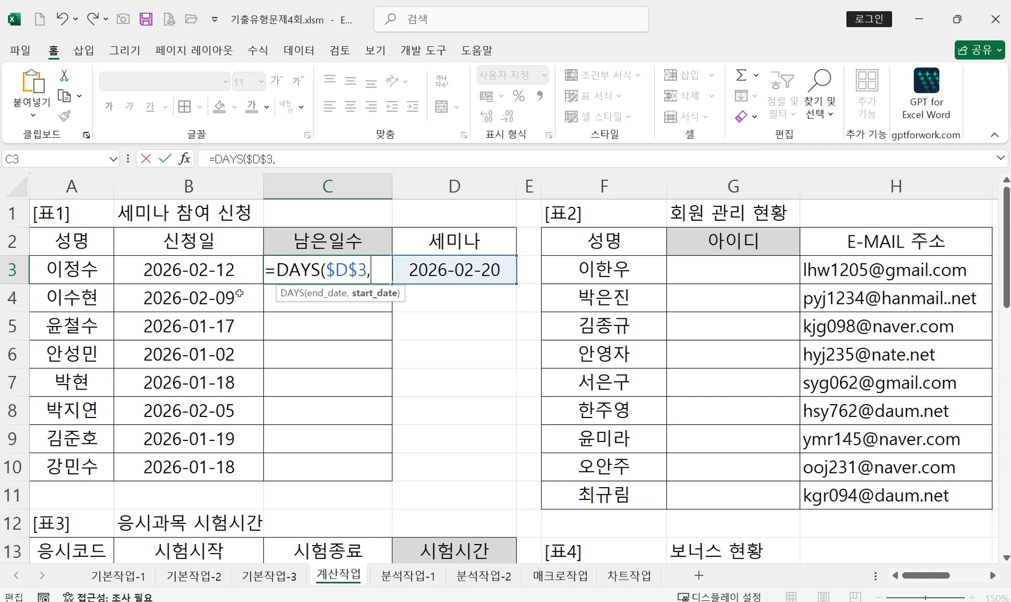
{"action": "left_click", "coordinate": [226, 272]}
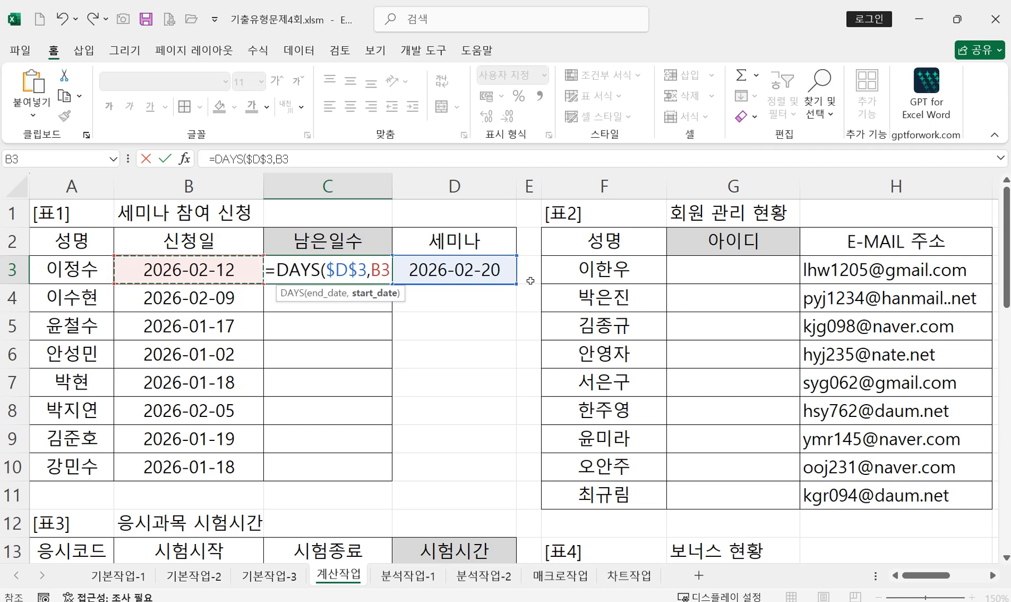
{"action": "type", "text": ")"}
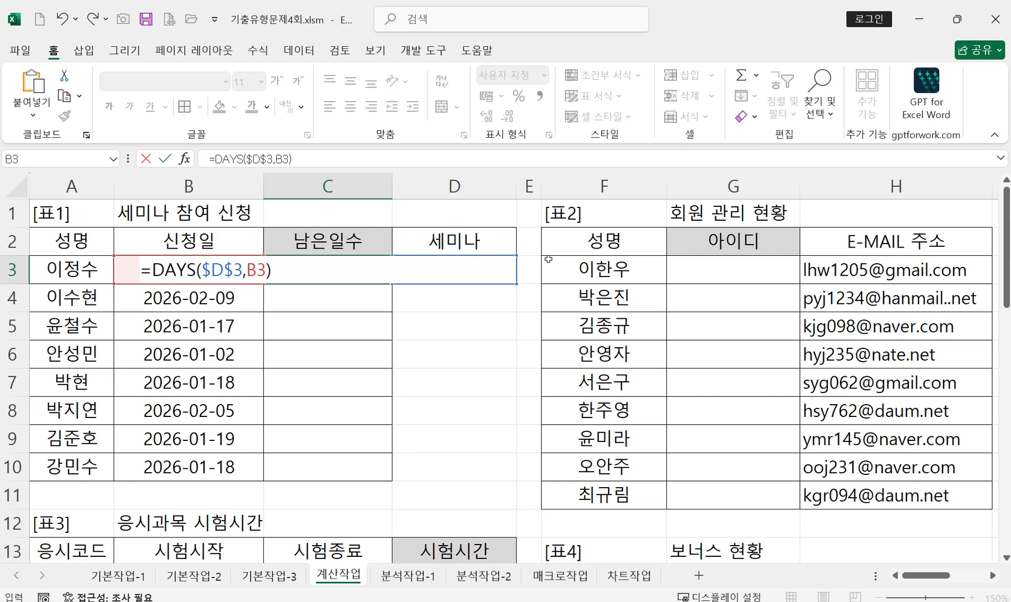
{"action": "key", "text": "Return"}
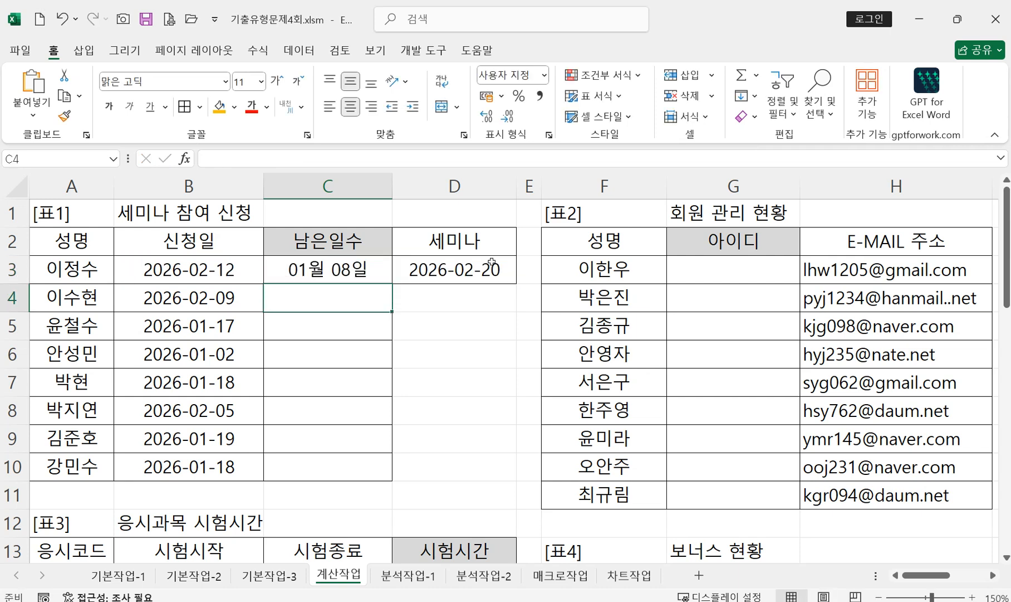
Step: Extend the DAYS formula in C3 with & "일" so the unit is attached to the remaining days
{"action": "left_click", "coordinate": [323, 273]}
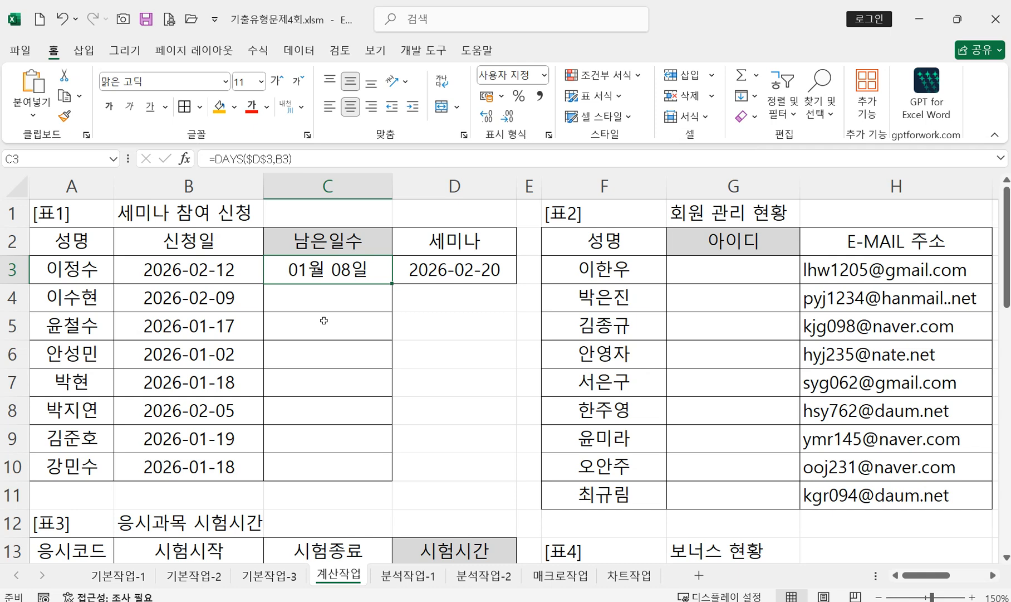
{"action": "double_click", "coordinate": [374, 267]}
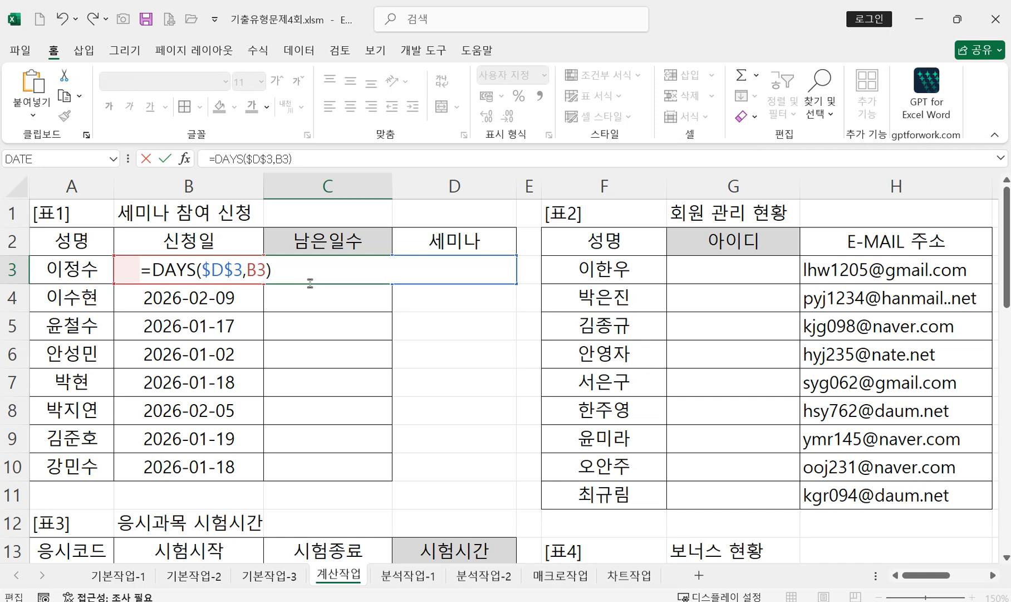
{"action": "type", "text": "& \"dl"}
{"action": "key", "text": "BackSpace"}
{"action": "type", "text": "일\""}
{"action": "key", "text": "Return"}
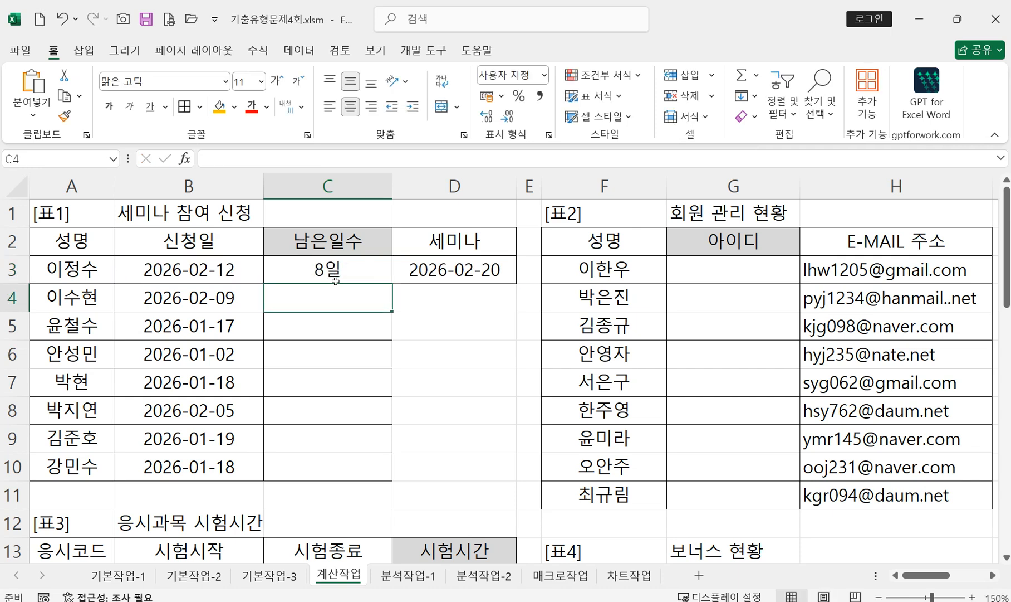
Step: Review the completed formula in C3, especially the & operator and the quoted unit text
{"action": "left_click", "coordinate": [336, 275]}
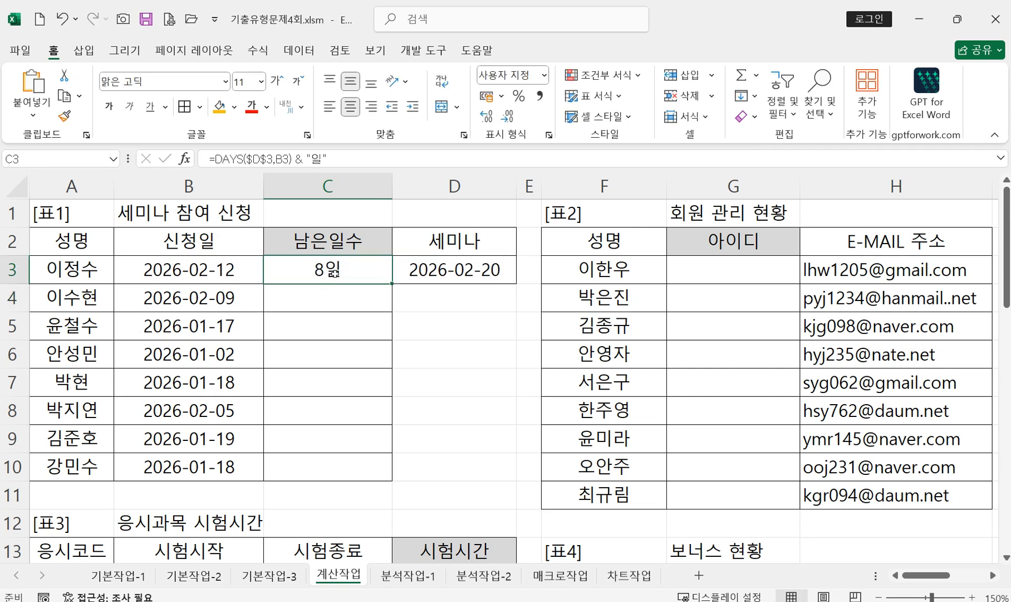
{"action": "double_click", "coordinate": [324, 268]}
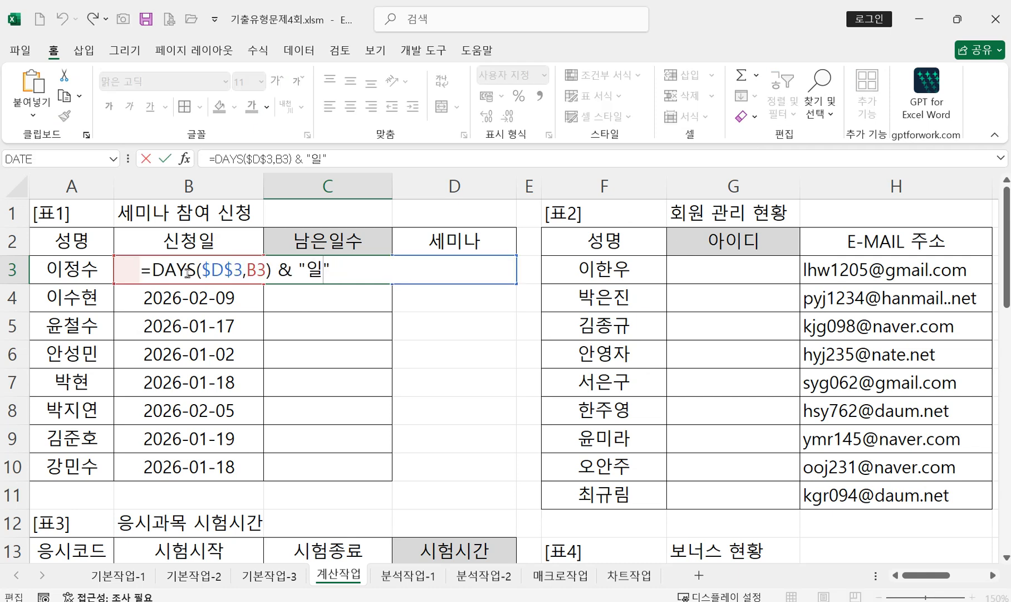
{"action": "double_click", "coordinate": [286, 271]}
{"action": "left_click_drag", "start_coordinate": [306, 269], "coordinate": [323, 271]}
{"action": "key", "text": "Return"}
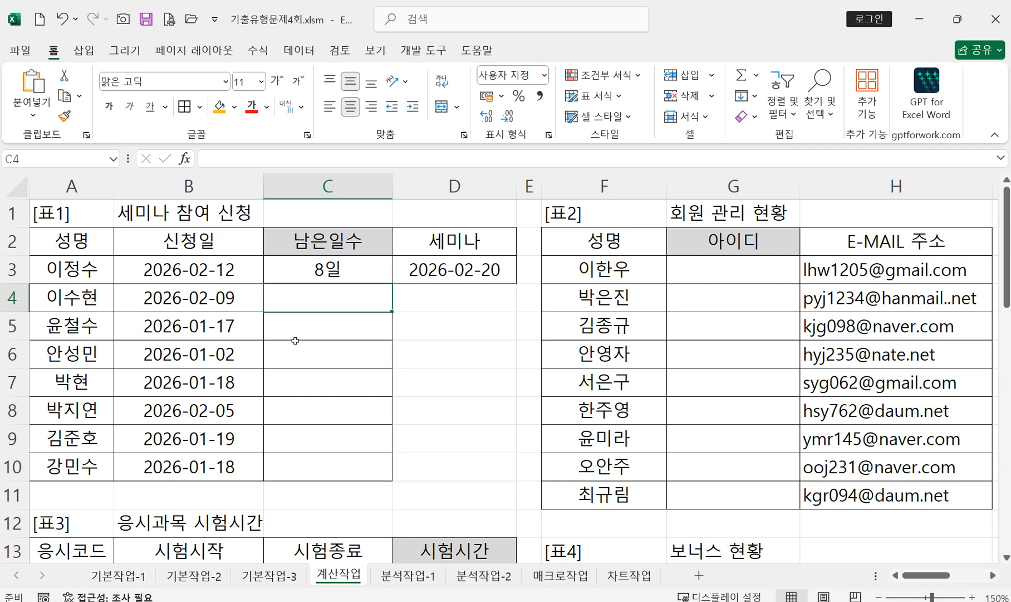
Step: Build =DAYS($D$3,B4) in C4 to compute the remaining days for the second applicant, keeping the seminar date reference absolute
{"action": "type", "text": "=ㅇ"}
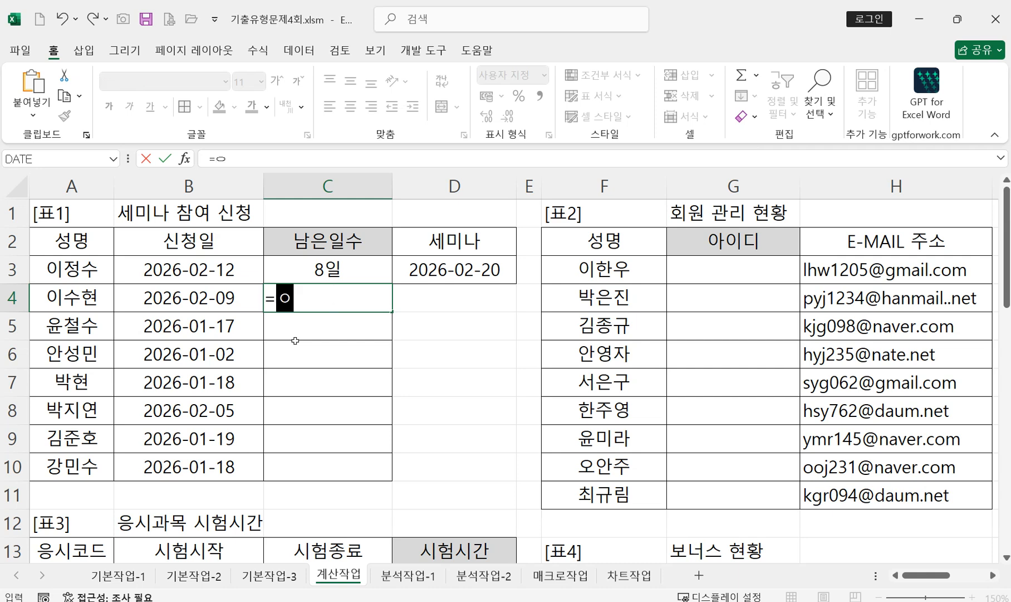
{"action": "key", "text": "BackSpace"}
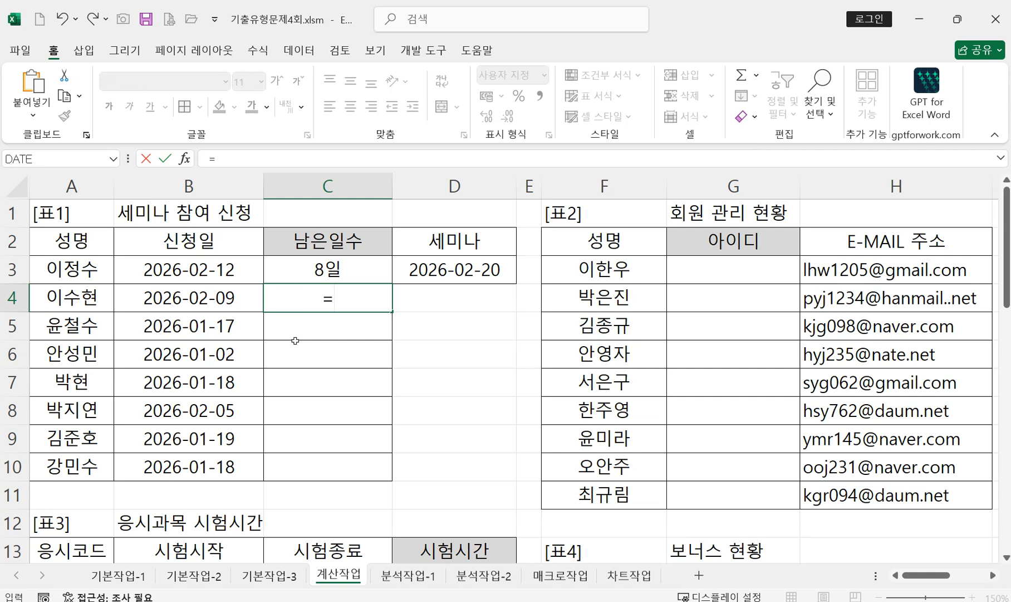
{"action": "type", "text": "da"}
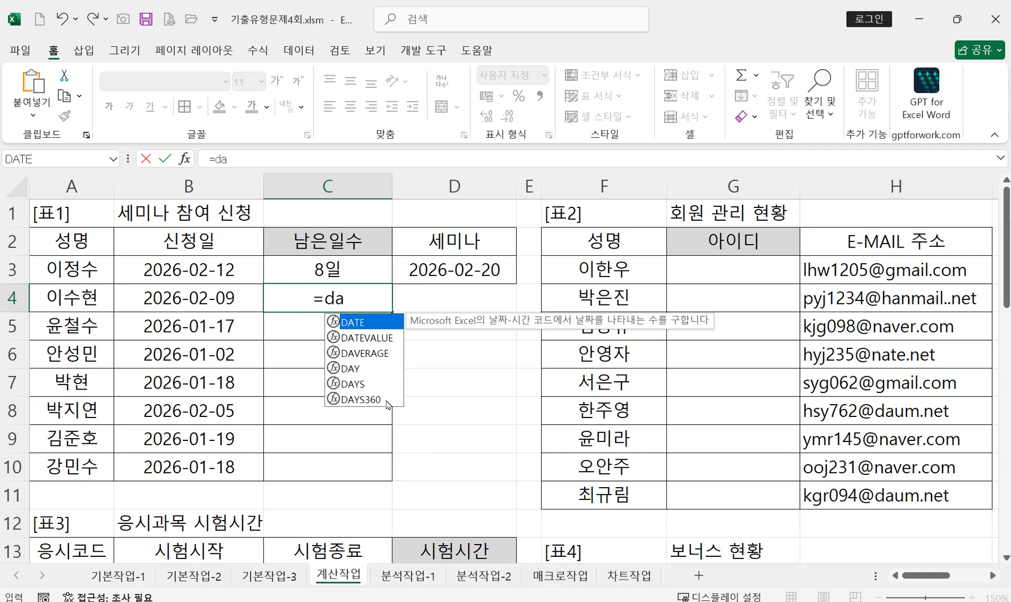
{"action": "left_click", "coordinate": [343, 384]}
{"action": "double_click", "coordinate": [343, 384]}
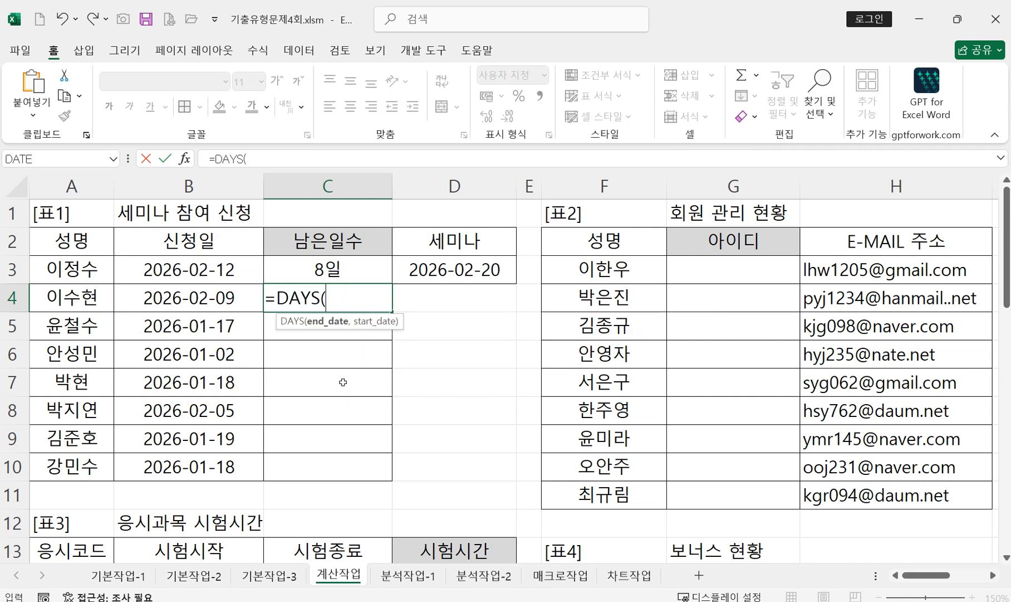
{"action": "left_click", "coordinate": [434, 271]}
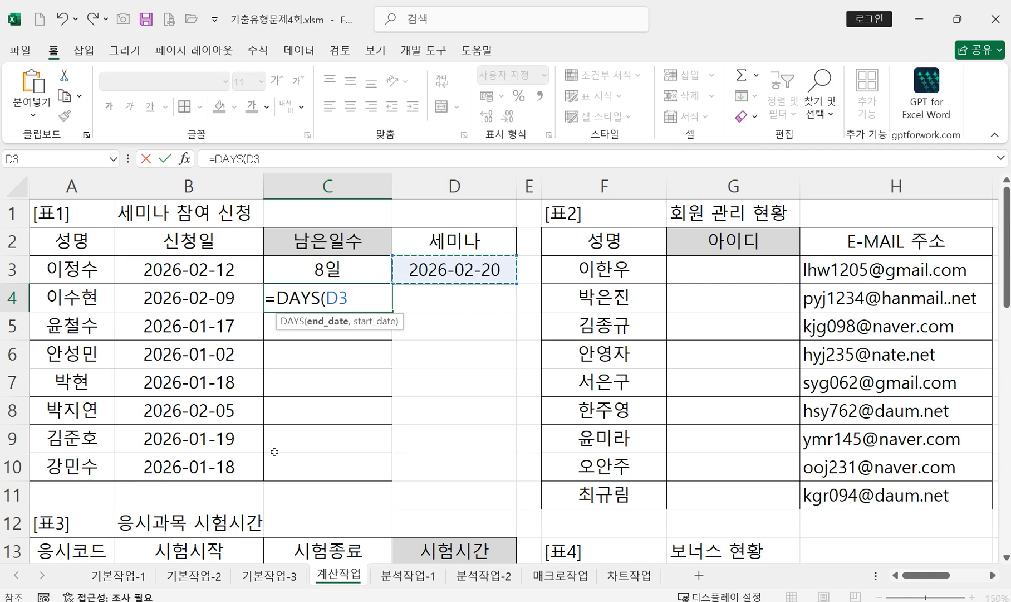
{"action": "key", "text": "F4"}
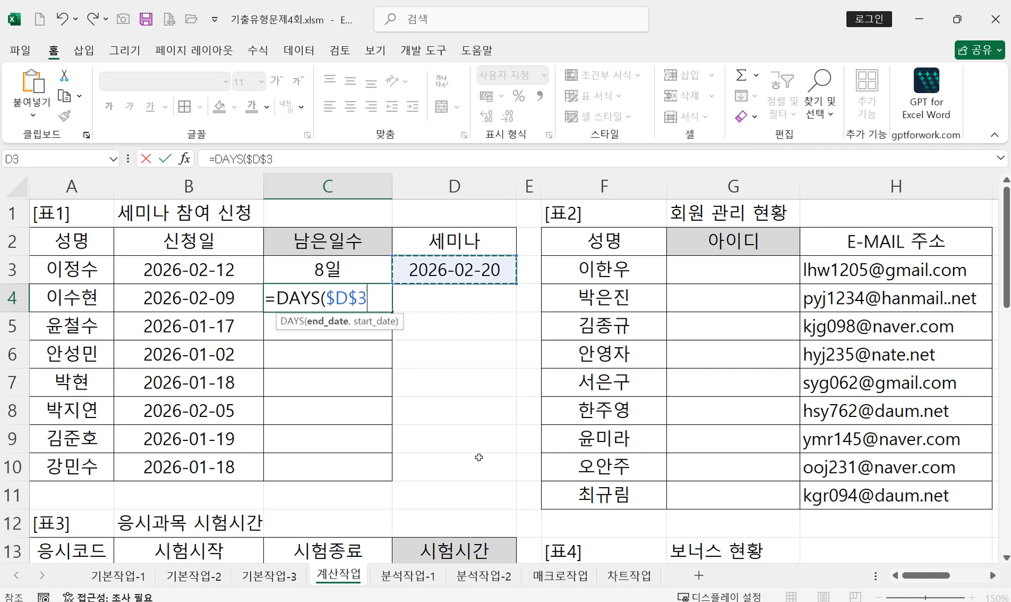
{"action": "type", "text": ","}
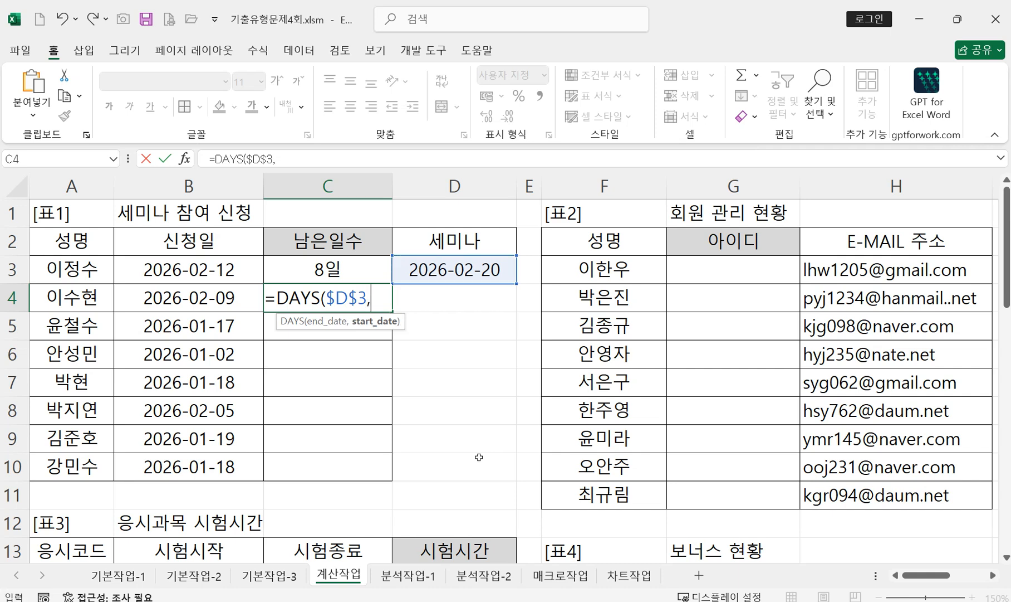
{"action": "left_click", "coordinate": [198, 301]}
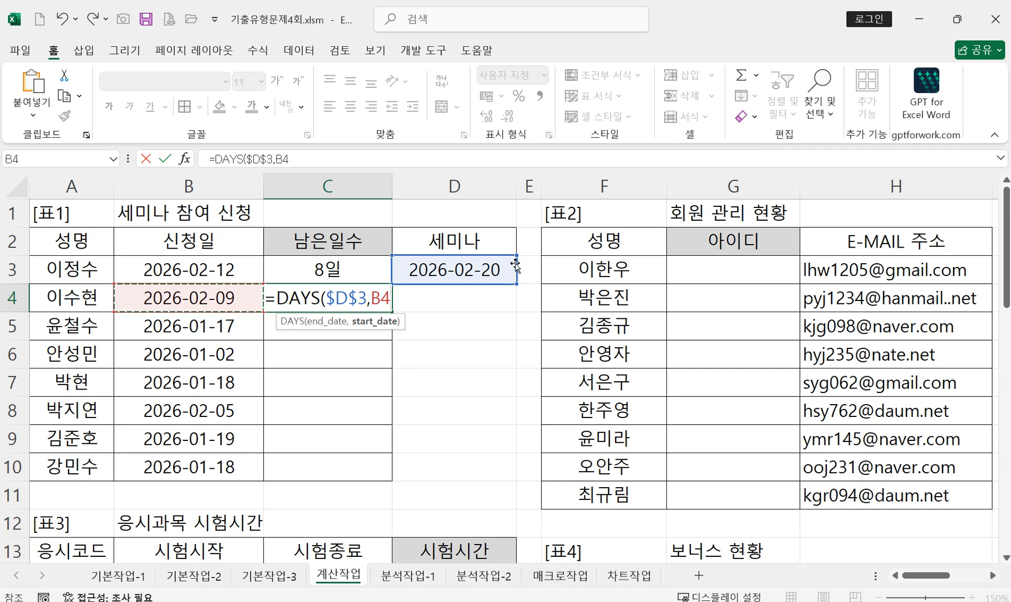
{"action": "type", "text": ")"}
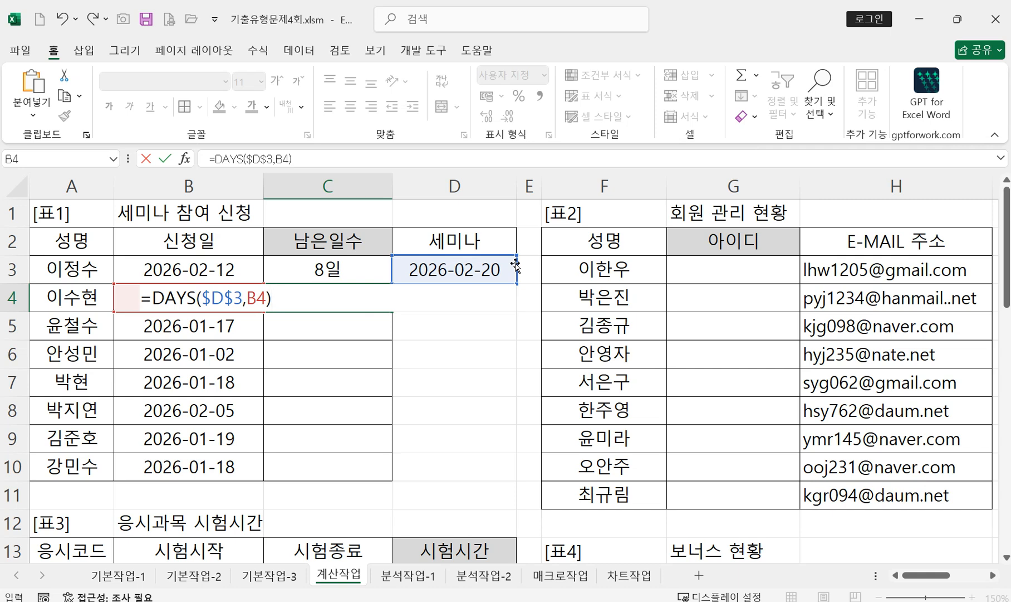
Step: Append & "일" to the DAYS formula in C4 and fill it down through C10
{"action": "type", "text": " & \"dl"}
{"action": "key", "text": "BackSpace"}
{"action": "key", "text": "BackSpace"}
{"action": "type", "text": "일\""}
{"action": "key", "text": "Return"}
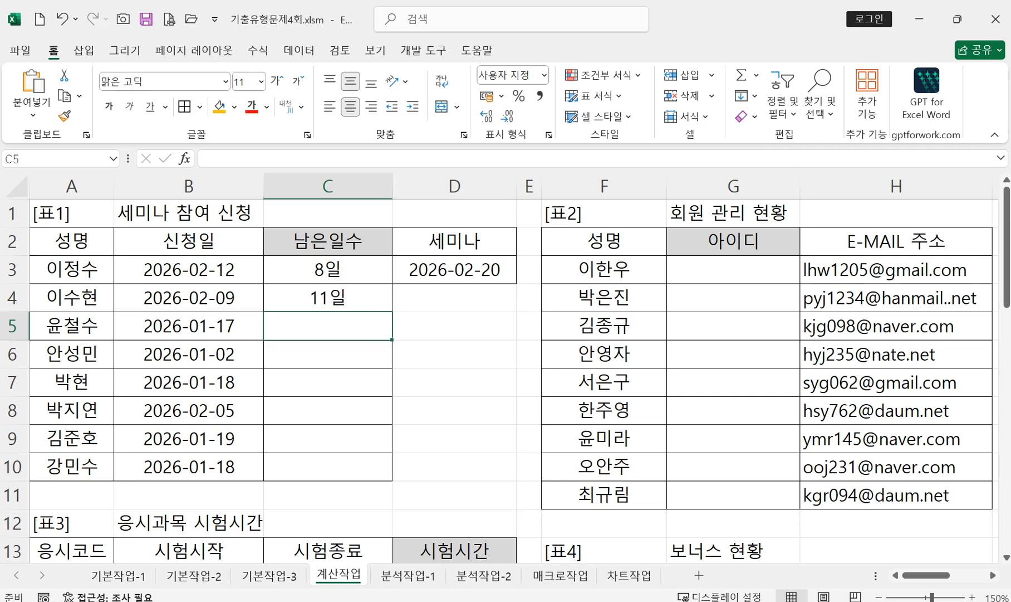
{"action": "left_click", "coordinate": [376, 300]}
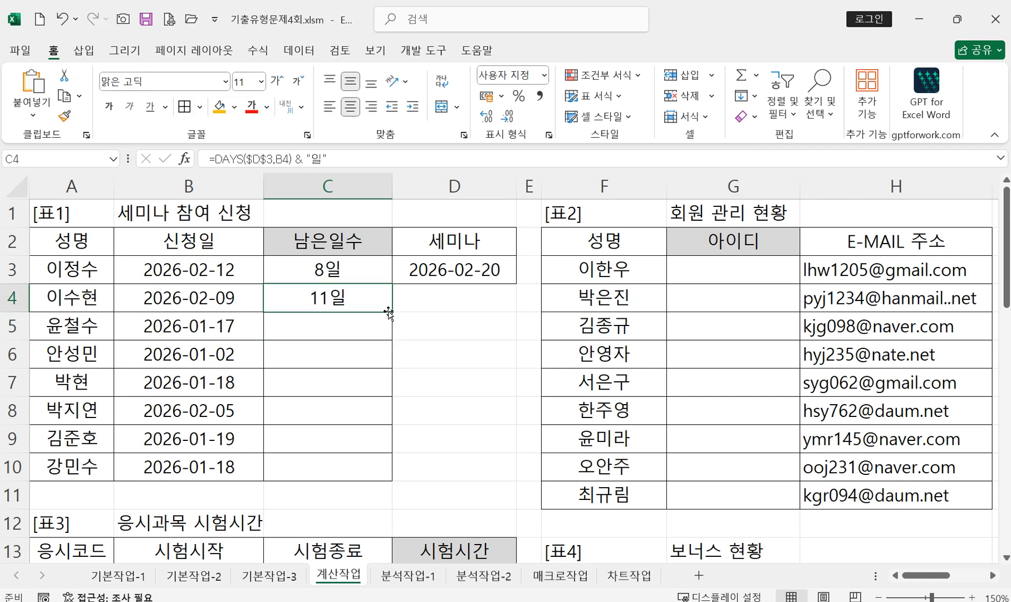
{"action": "left_click_drag", "start_coordinate": [393, 311], "coordinate": [385, 470]}
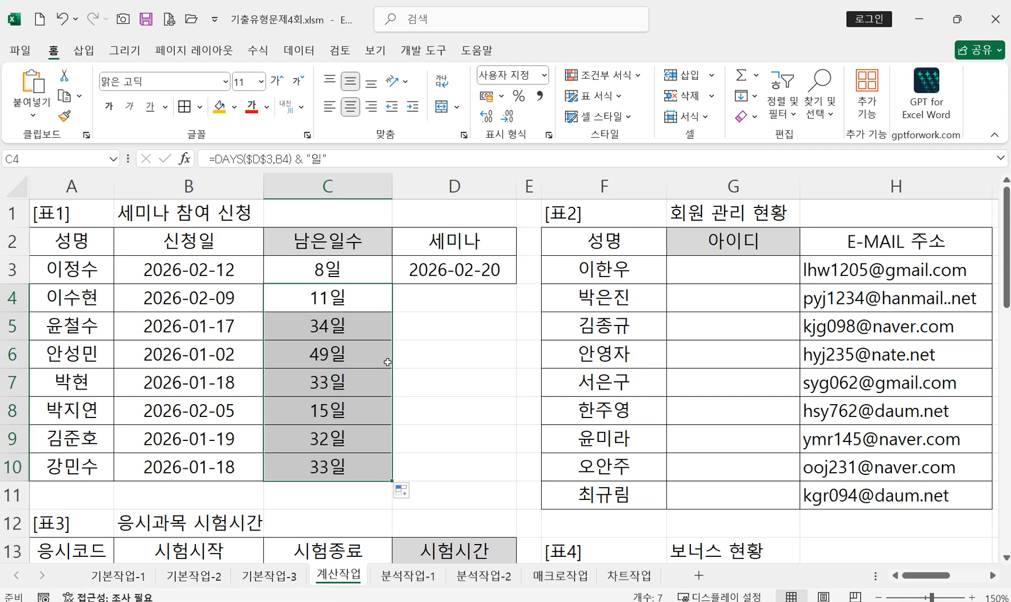
Step: Review the formula in C3 and switch to the exercise photo to read the [표2] task on extracting IDs with MID and SEARCH
{"action": "double_click", "coordinate": [335, 272]}
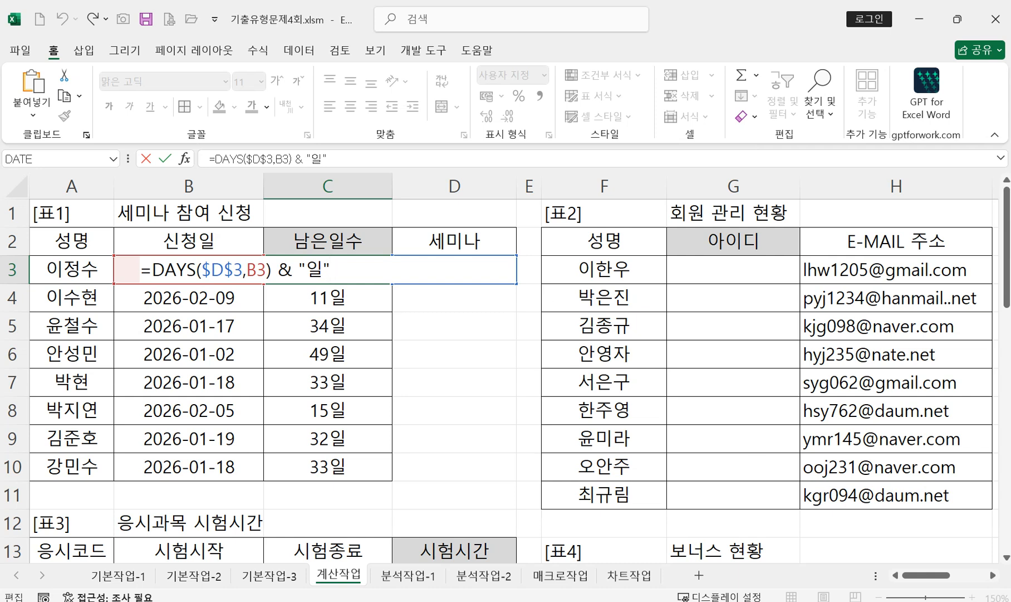
{"action": "key", "text": "alt+Tab"}
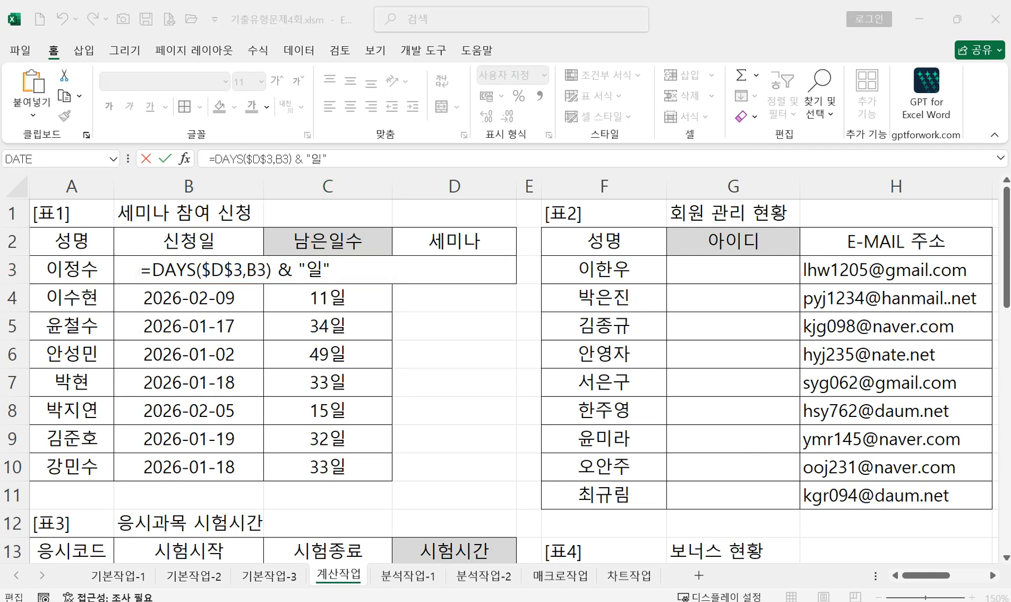
{"action": "key", "text": "Return"}
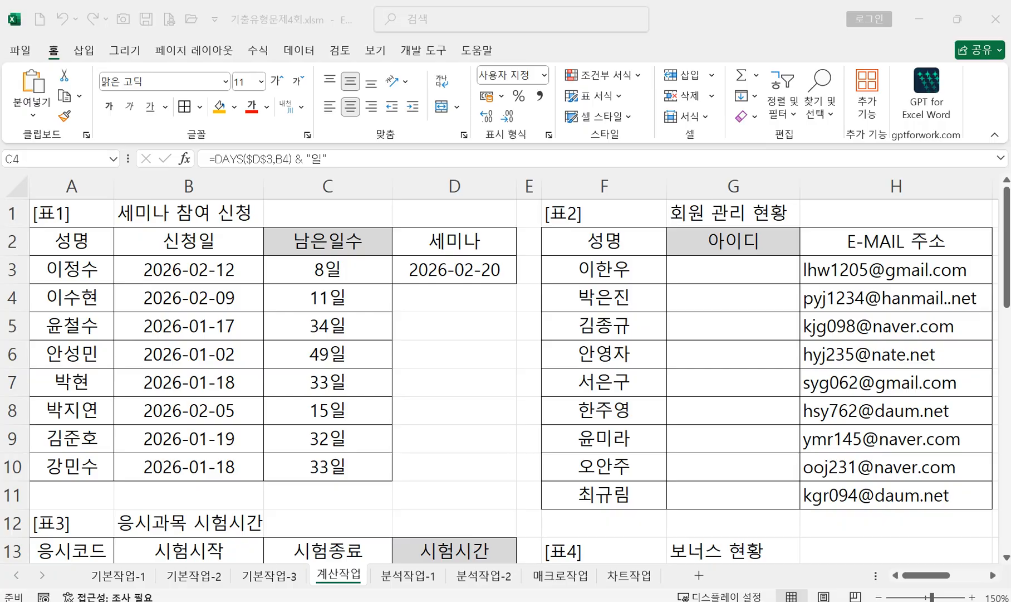
{"action": "key", "text": "alt+Tab"}
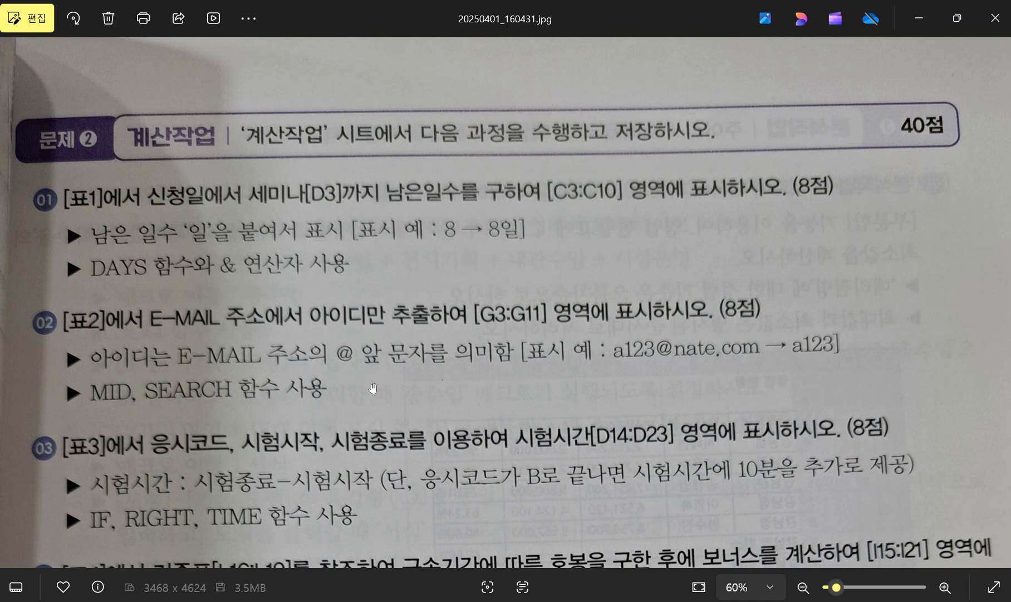
{"action": "left_click", "coordinate": [917, 22]}
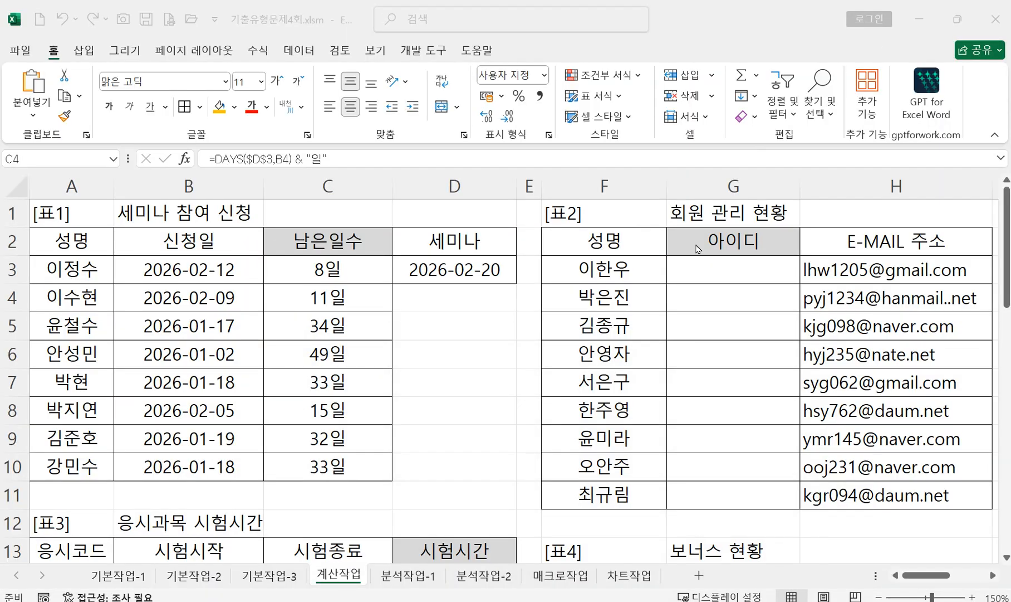
Step: Enter =SEARCH("@", H3, 1) in G3 to find the position of @ in the first e-mail address
{"action": "left_click", "coordinate": [711, 272]}
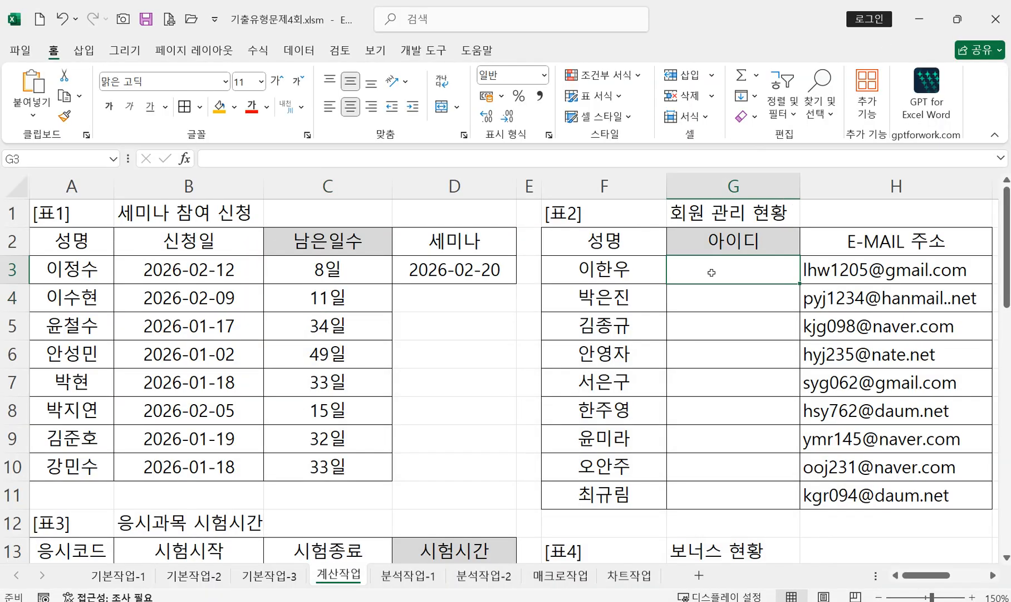
{"action": "type", "text": "="}
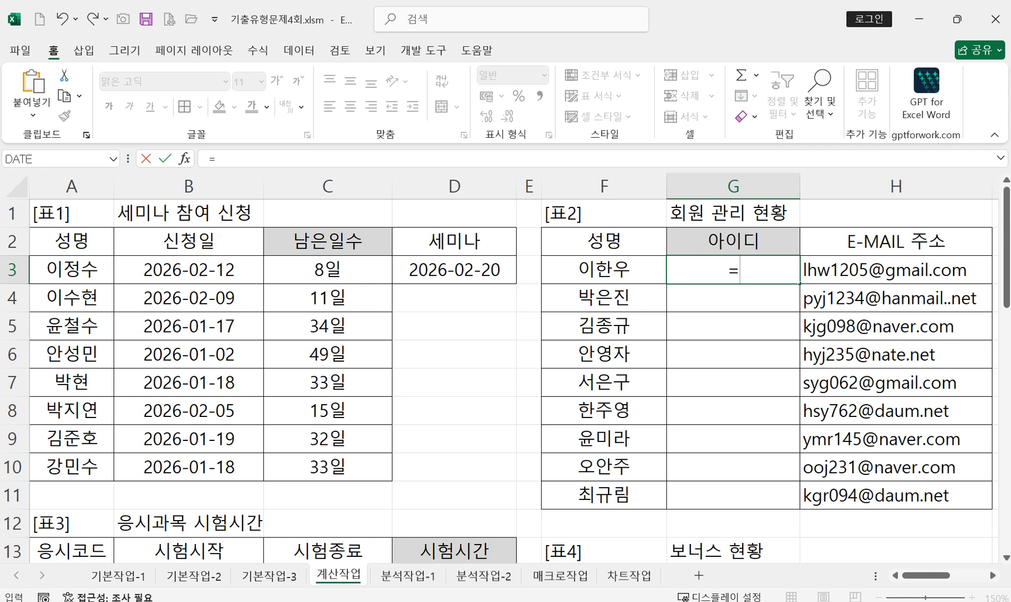
{"action": "type", "text": "ㄴ"}
{"action": "key", "text": "BackSpace"}
{"action": "type", "text": "se"}
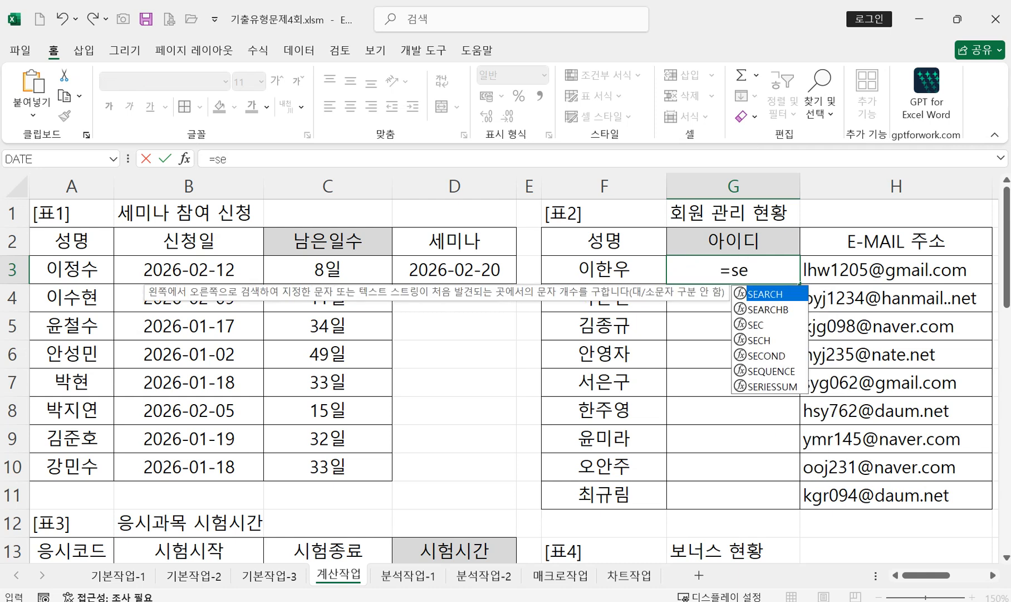
{"action": "double_click", "coordinate": [758, 295]}
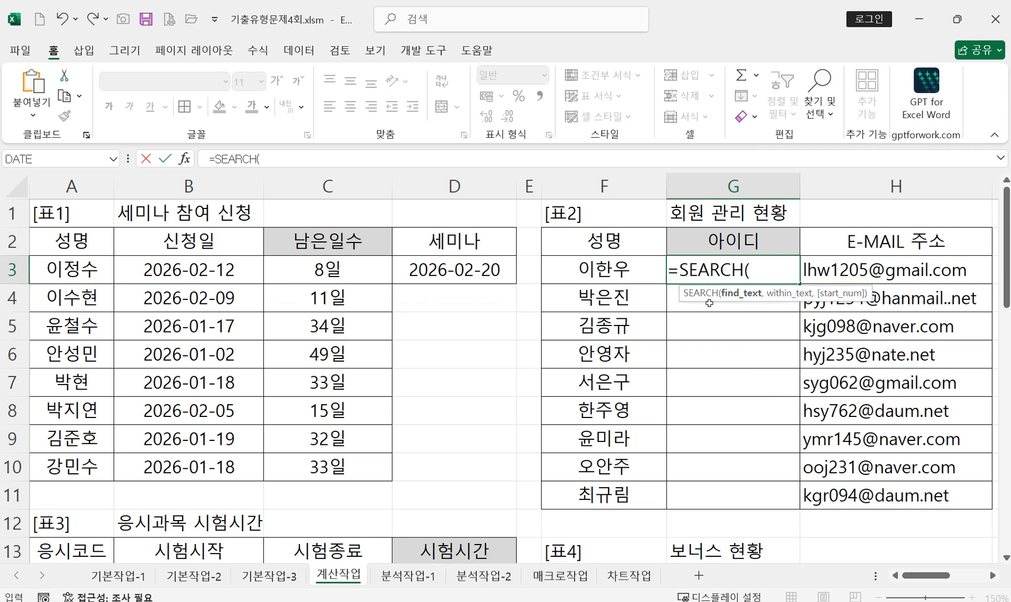
{"action": "type", "text": "\"@\","}
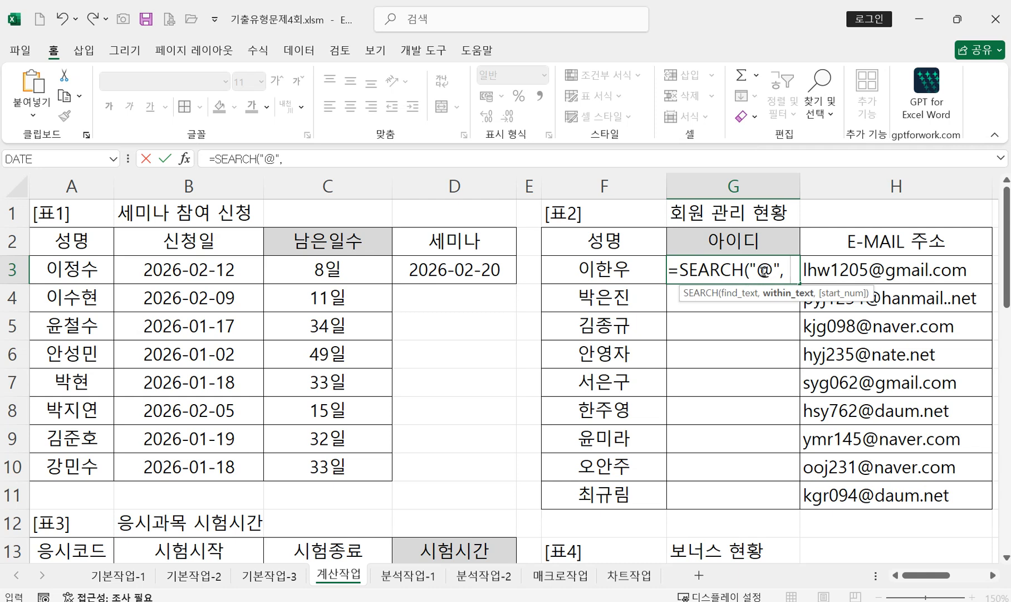
{"action": "left_click", "coordinate": [819, 270]}
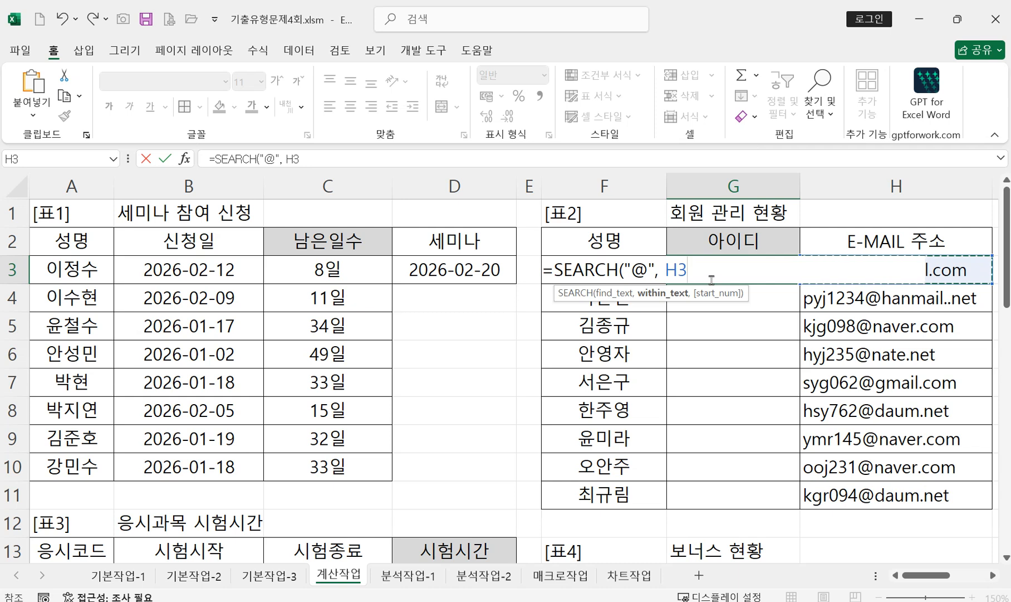
{"action": "type", "text": ", 1)"}
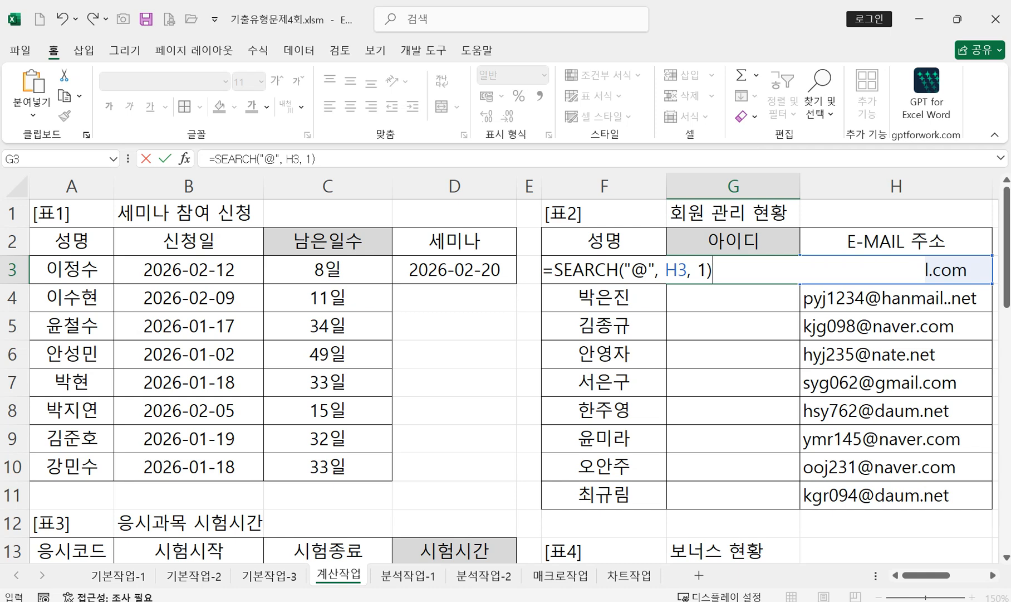
{"action": "key", "text": "Return"}
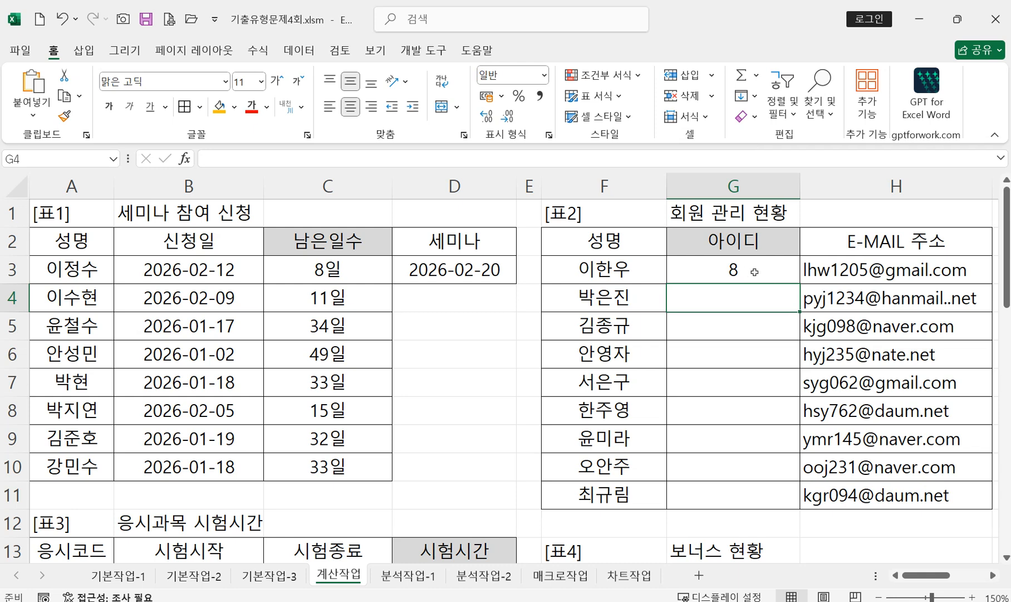
Step: Review the SEARCH formula in G3 of [표2]
{"action": "left_click", "coordinate": [782, 274]}
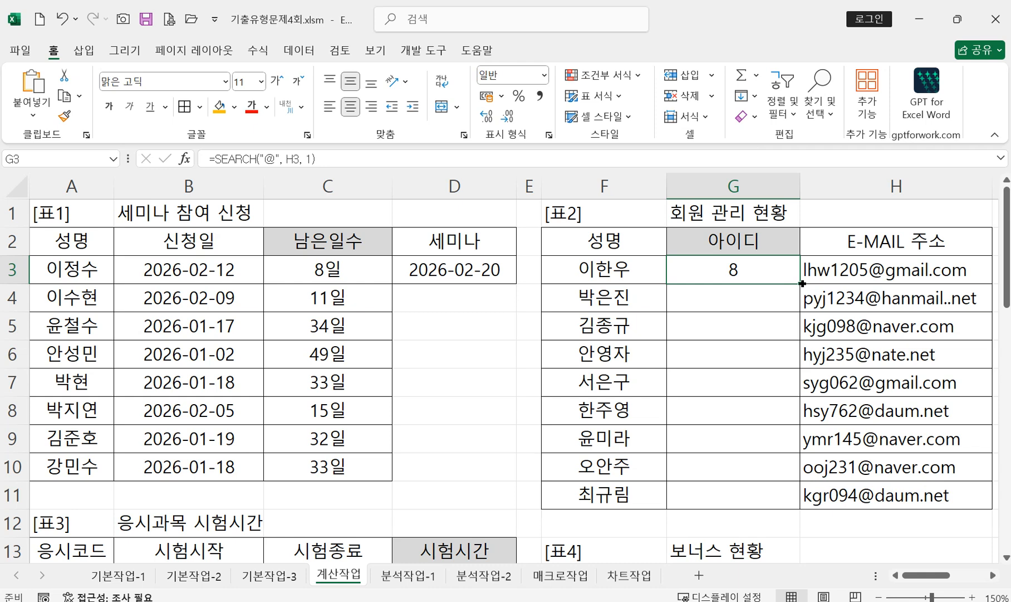
{"action": "double_click", "coordinate": [767, 273]}
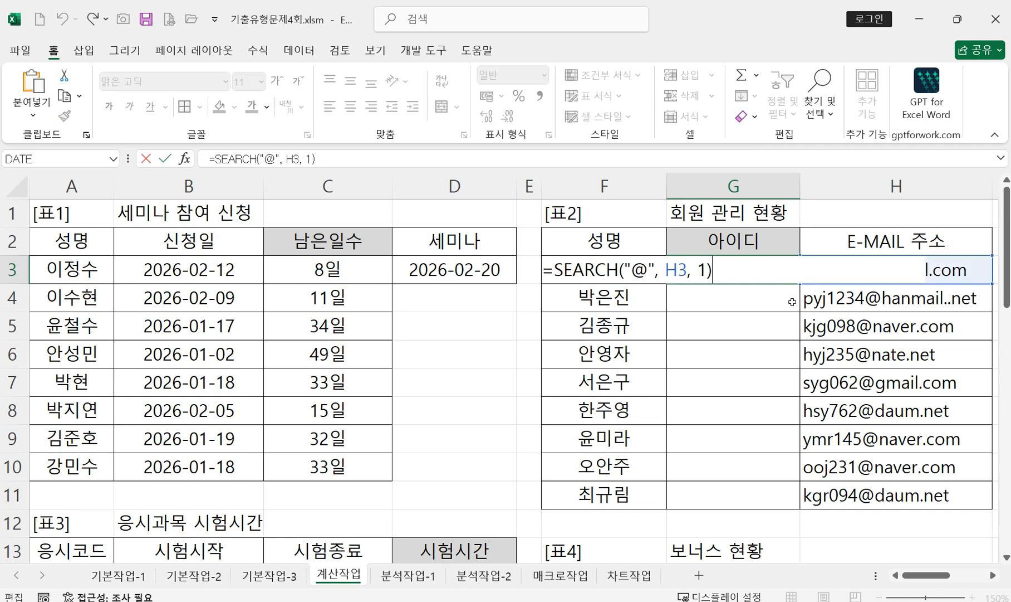
{"action": "key", "text": "Return"}
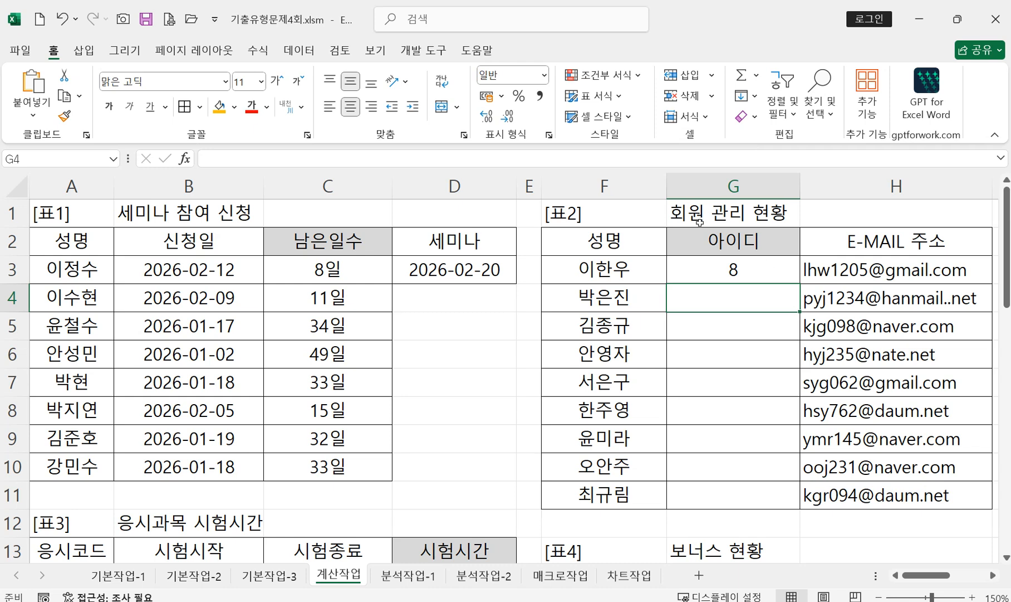
Step: Insert MID(H3,1, in front of the SEARCH function in G3 so SEARCH supplies the number of characters
{"action": "left_click", "coordinate": [736, 272]}
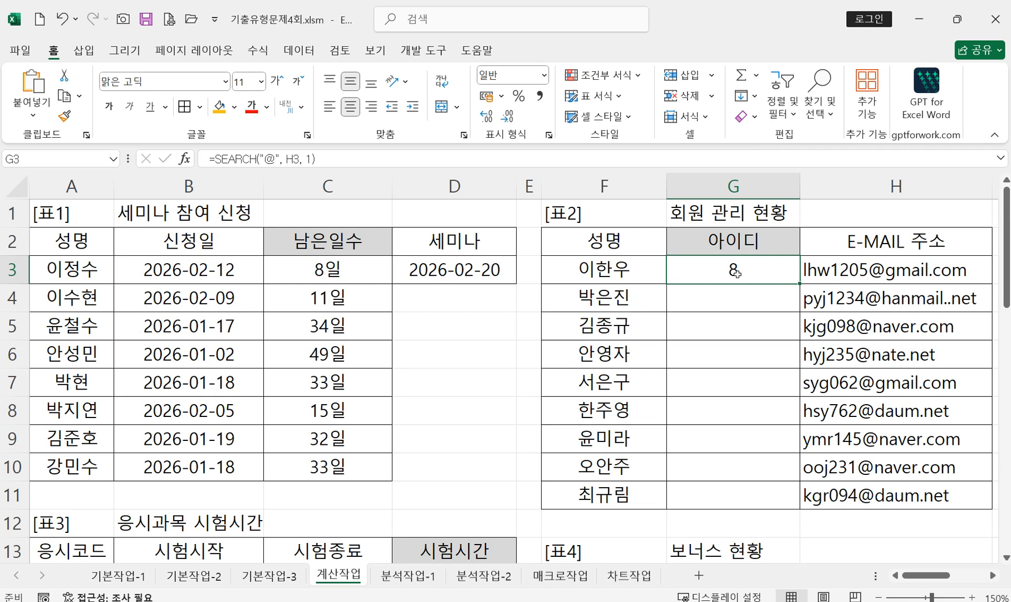
{"action": "double_click", "coordinate": [736, 273]}
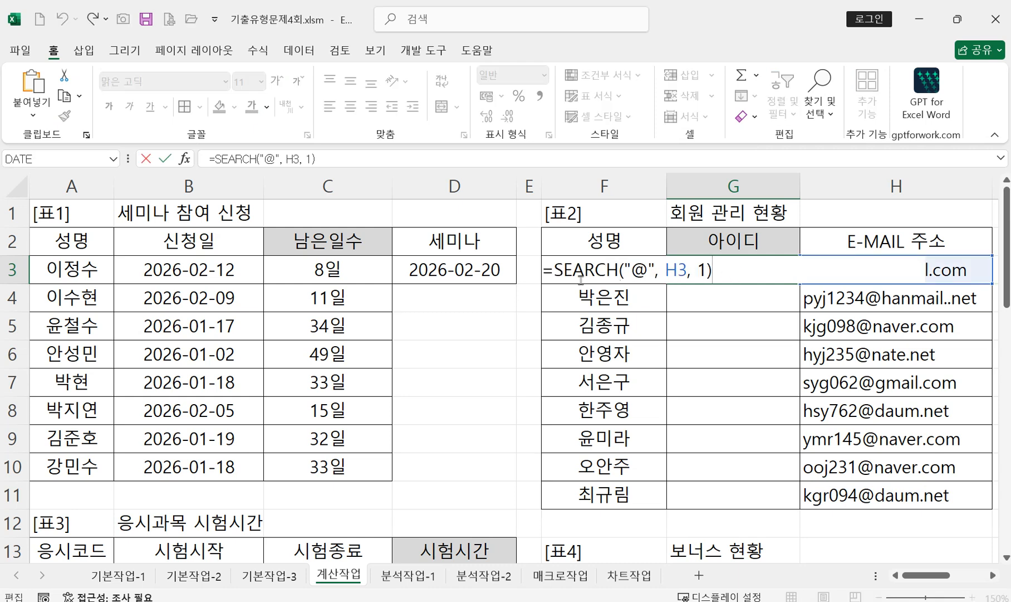
{"action": "left_click", "coordinate": [554, 267]}
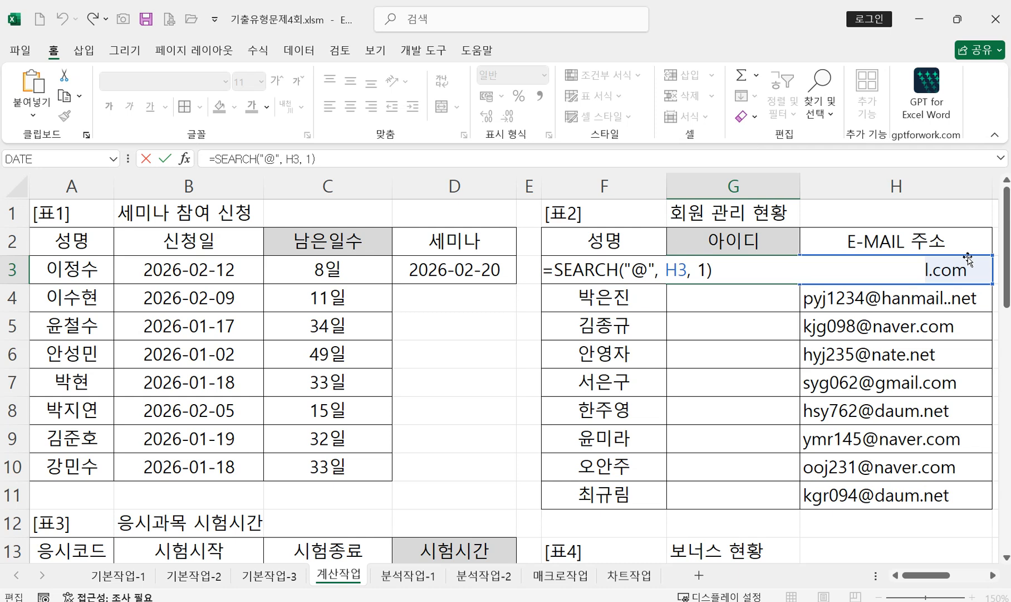
{"action": "type", "text": "mi"}
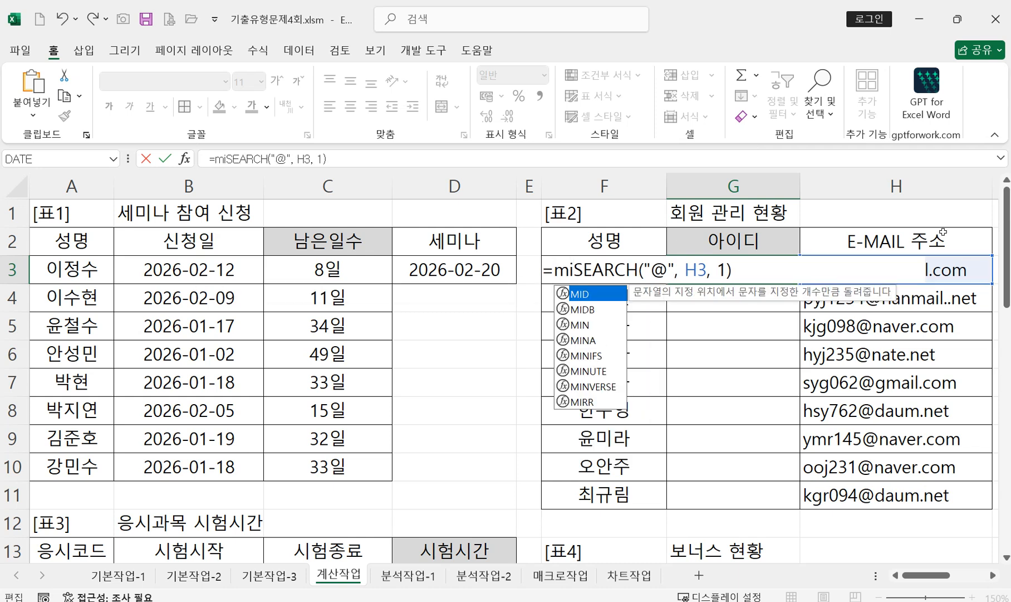
{"action": "double_click", "coordinate": [582, 294]}
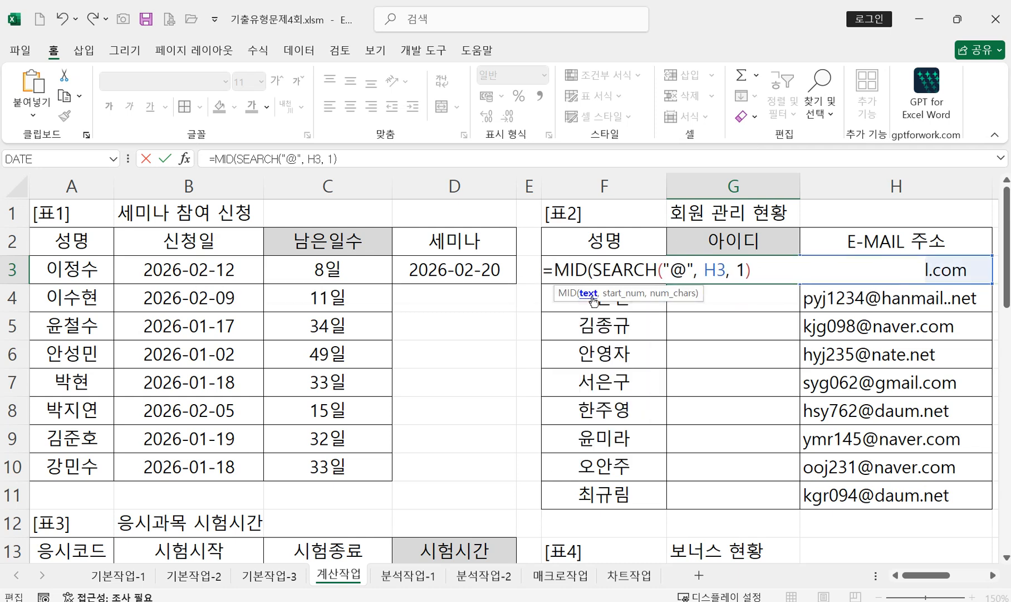
{"action": "left_click", "coordinate": [947, 270]}
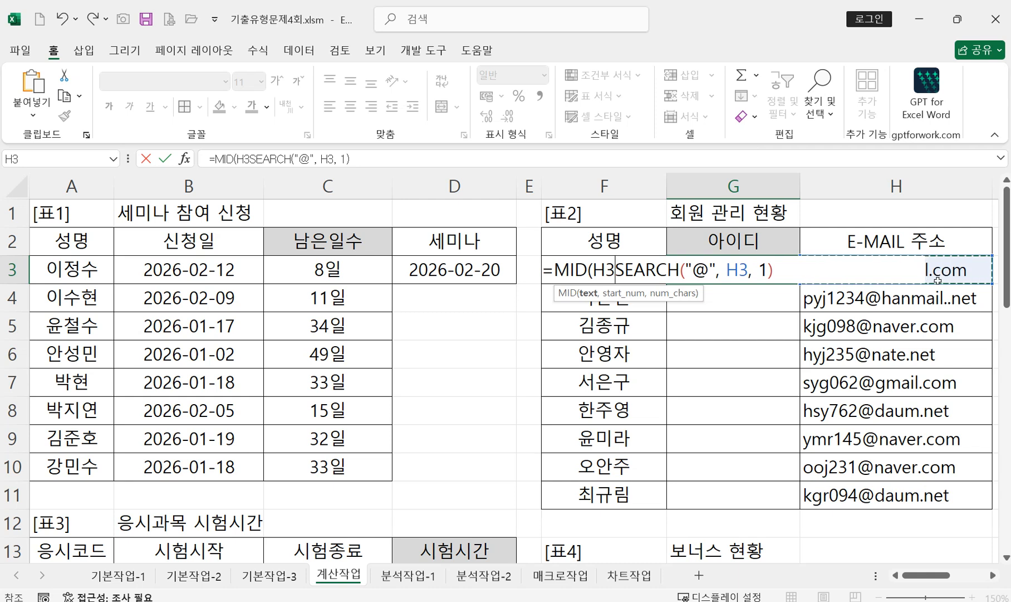
{"action": "type", "text": ","}
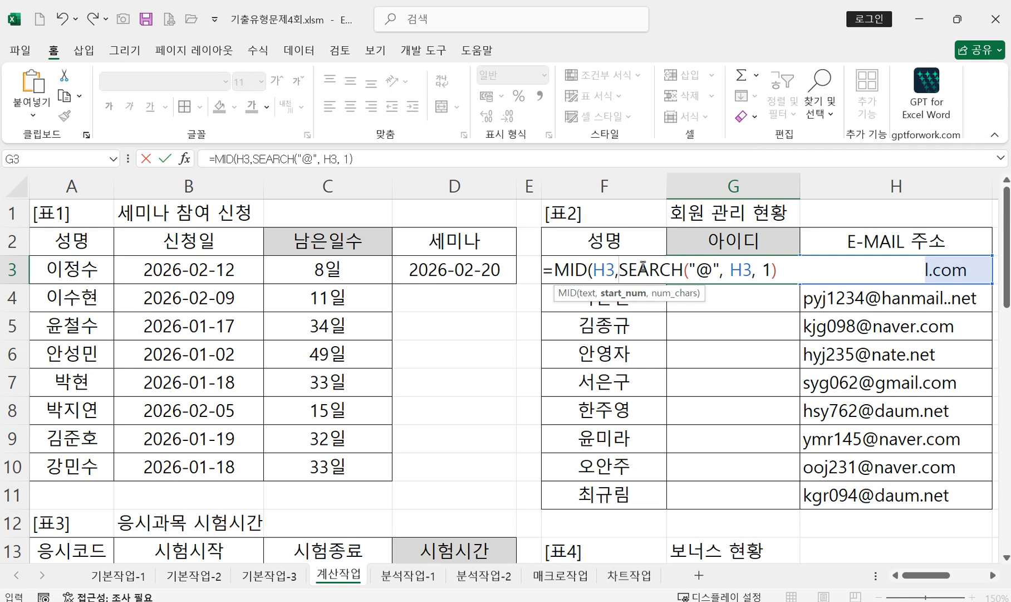
{"action": "type", "text": "1"}
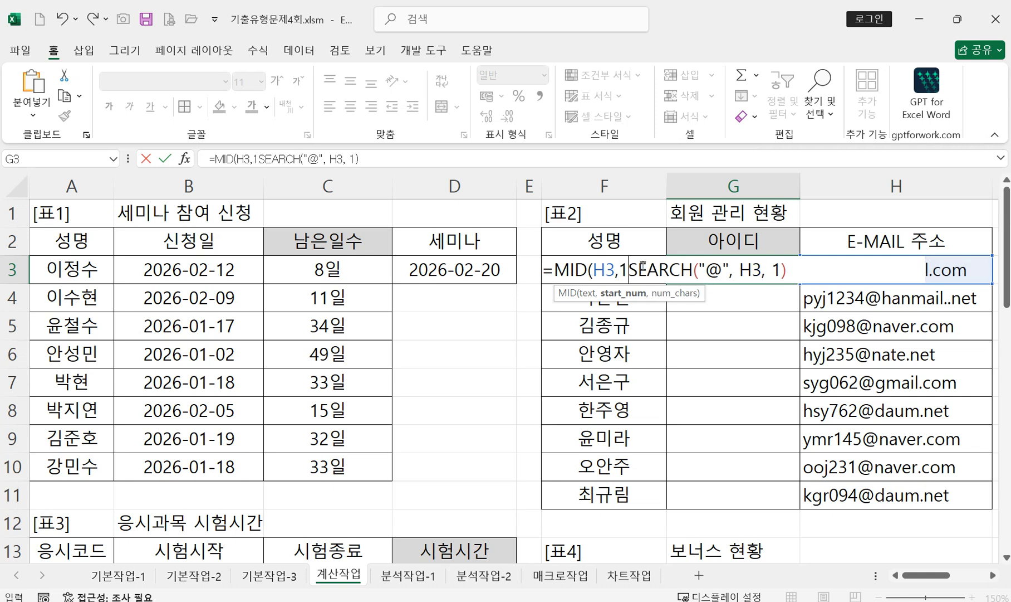
{"action": "type", "text": ","}
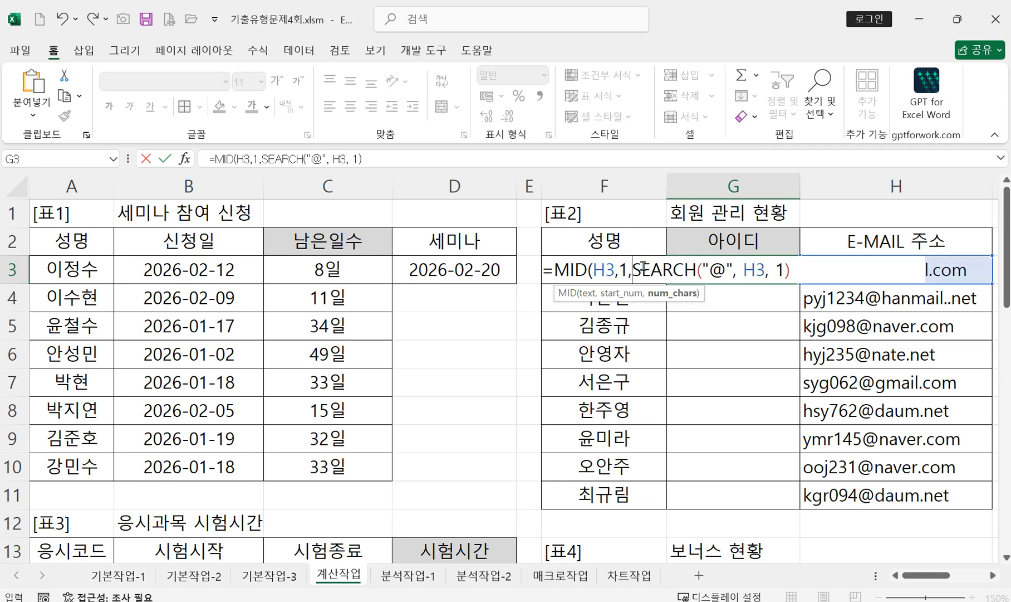
Step: Check the arguments of the MID formula in G3, add the final closing parenthesis and commit it
{"action": "left_click", "coordinate": [606, 271]}
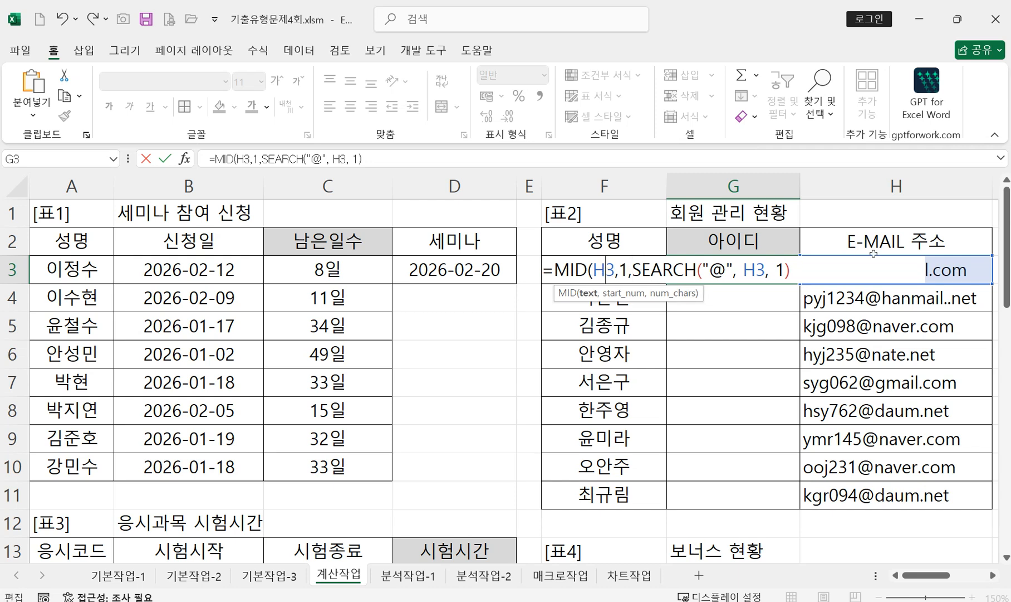
{"action": "double_click", "coordinate": [623, 269]}
{"action": "left_click_drag", "start_coordinate": [632, 271], "coordinate": [791, 273]}
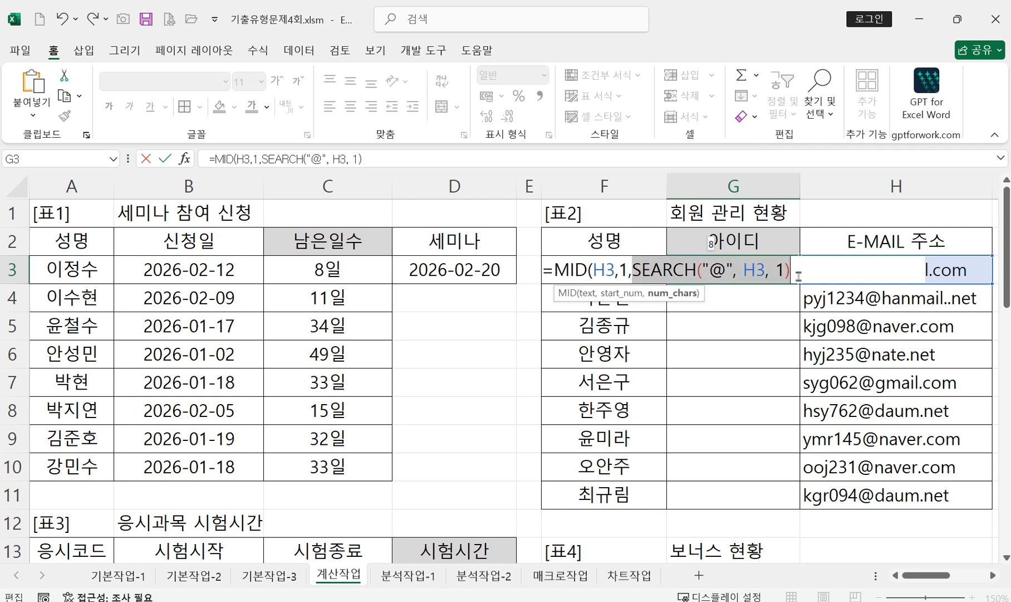
{"action": "left_click", "coordinate": [802, 273]}
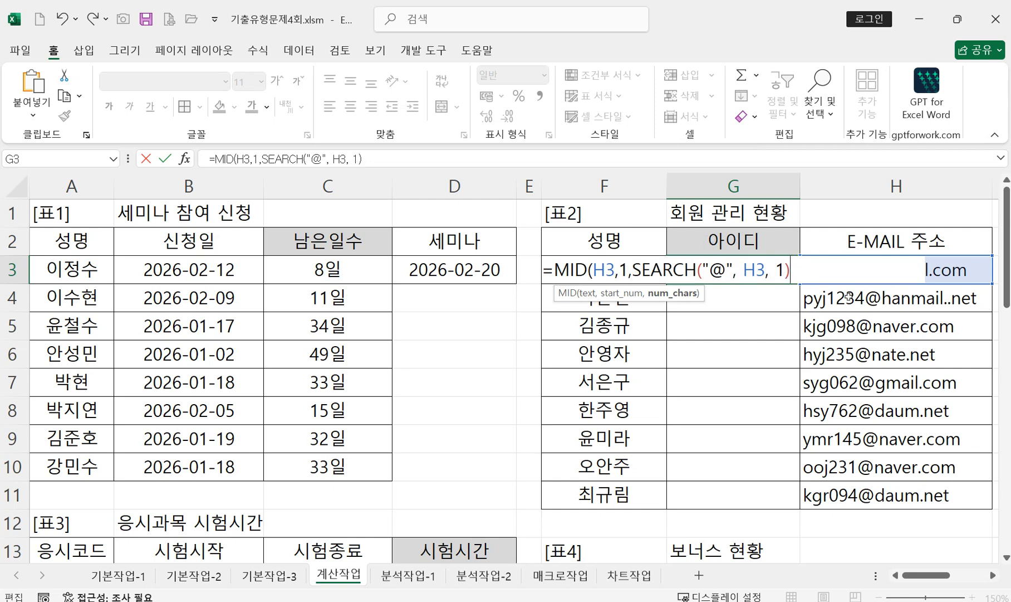
{"action": "type", "text": ")"}
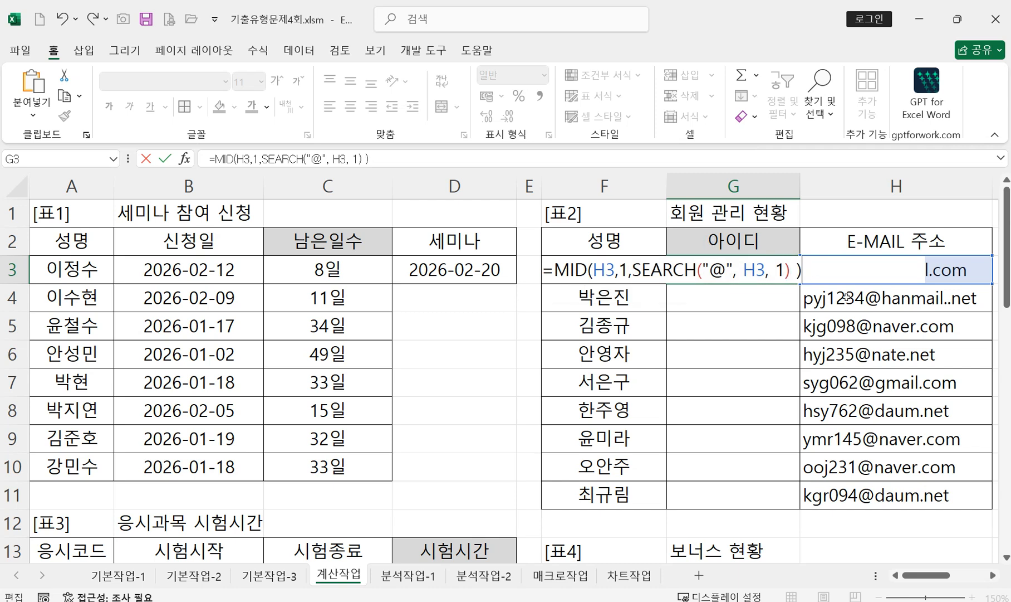
{"action": "key", "text": "Return"}
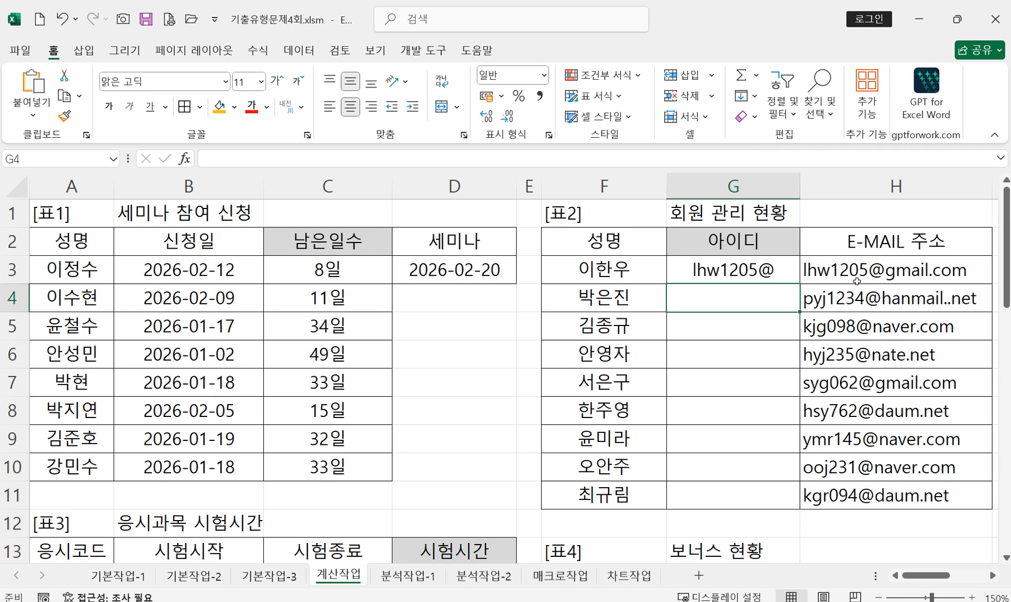
Step: Add -1 after the SEARCH function in G3 so the ID is extracted without the @ sign
{"action": "left_click", "coordinate": [781, 269]}
{"action": "double_click", "coordinate": [782, 270]}
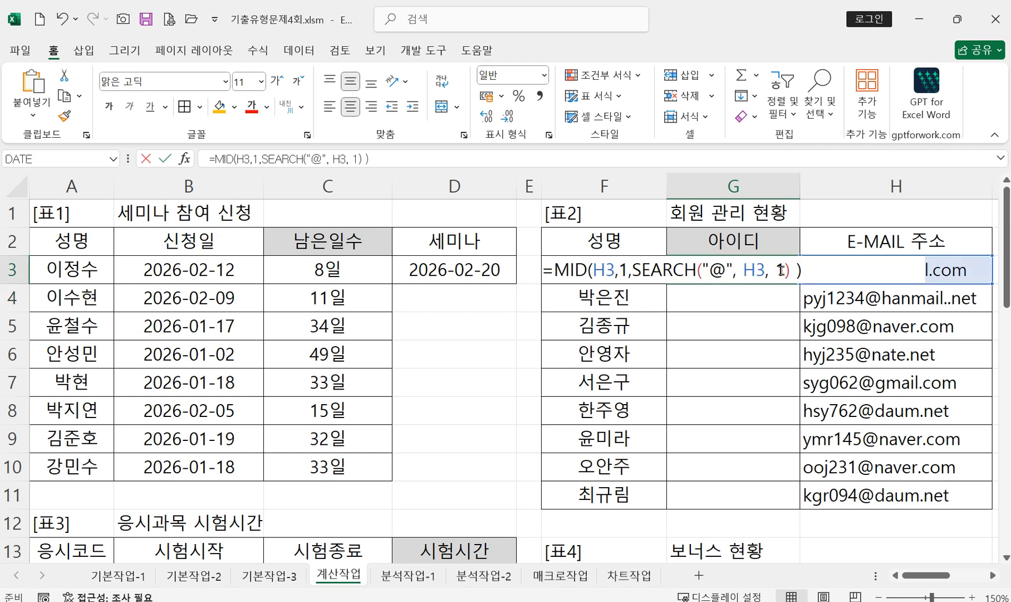
{"action": "key", "text": "Right"}
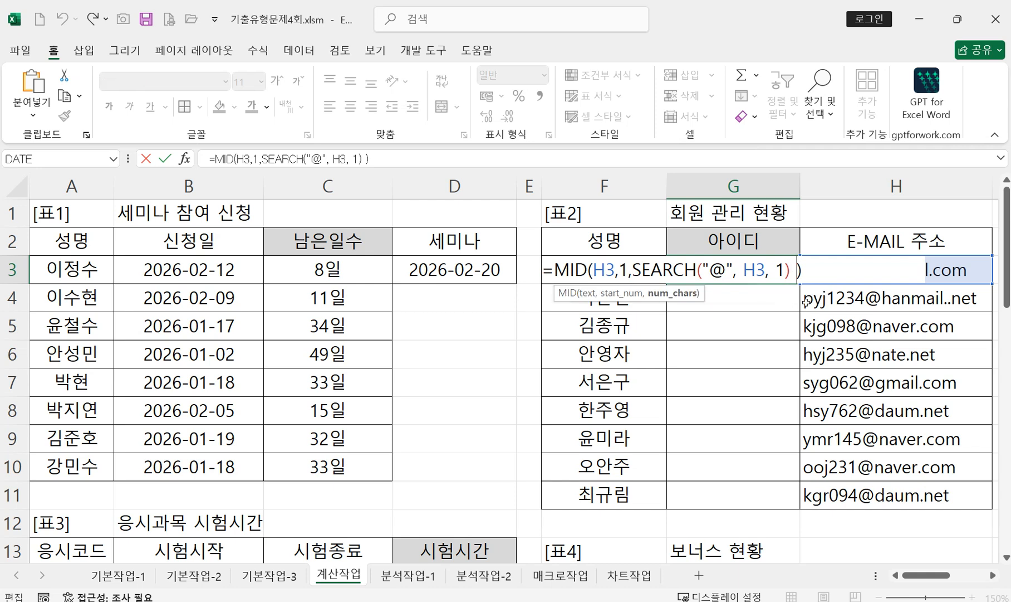
{"action": "type", "text": "-1"}
{"action": "key", "text": "Return"}
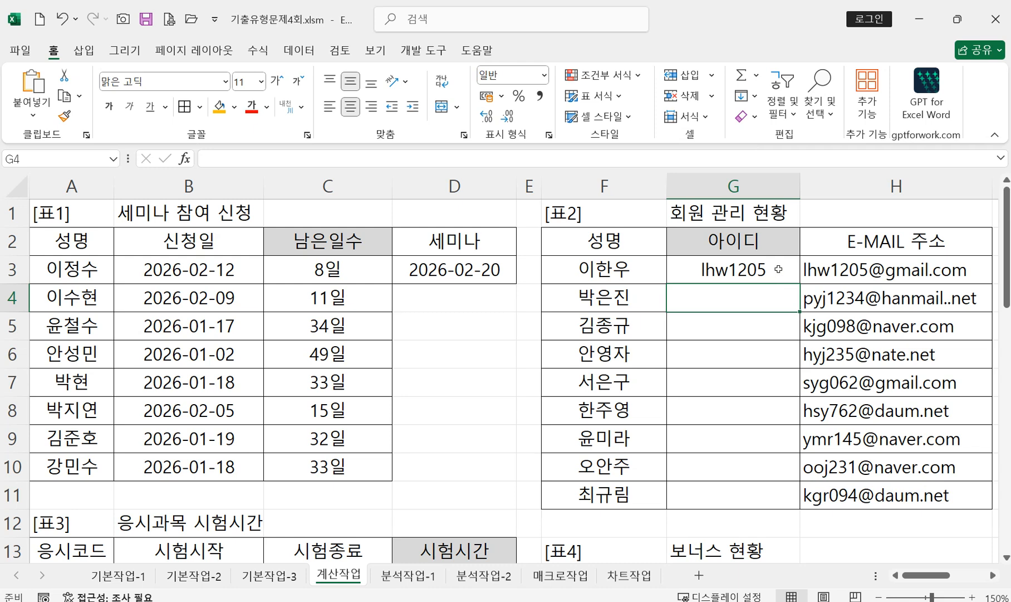
Step: Review the MID and SEARCH arguments of the formula in G3
{"action": "double_click", "coordinate": [758, 269]}
{"action": "left_click", "coordinate": [601, 273]}
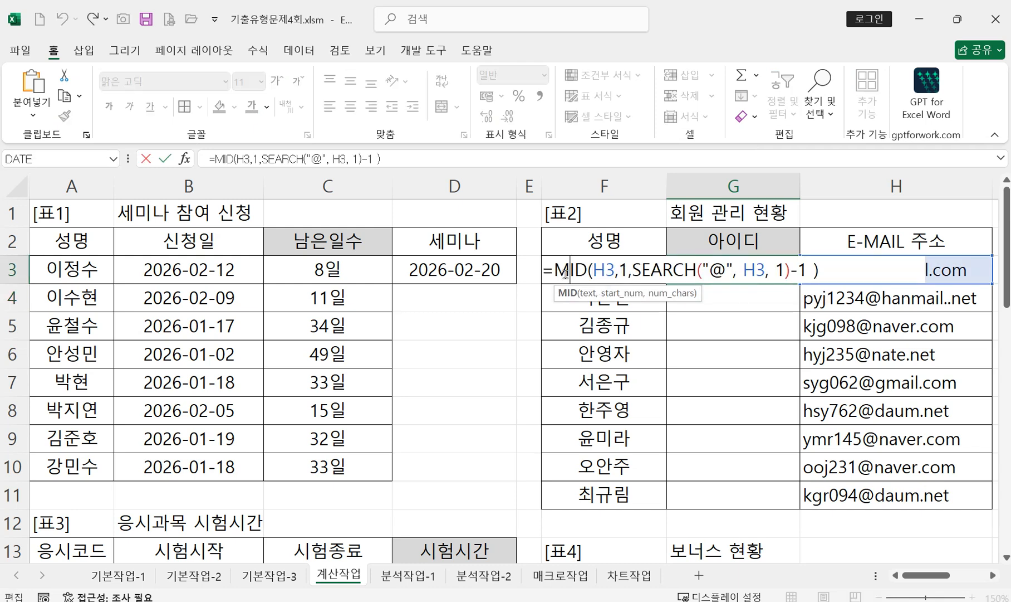
{"action": "left_click", "coordinate": [662, 271]}
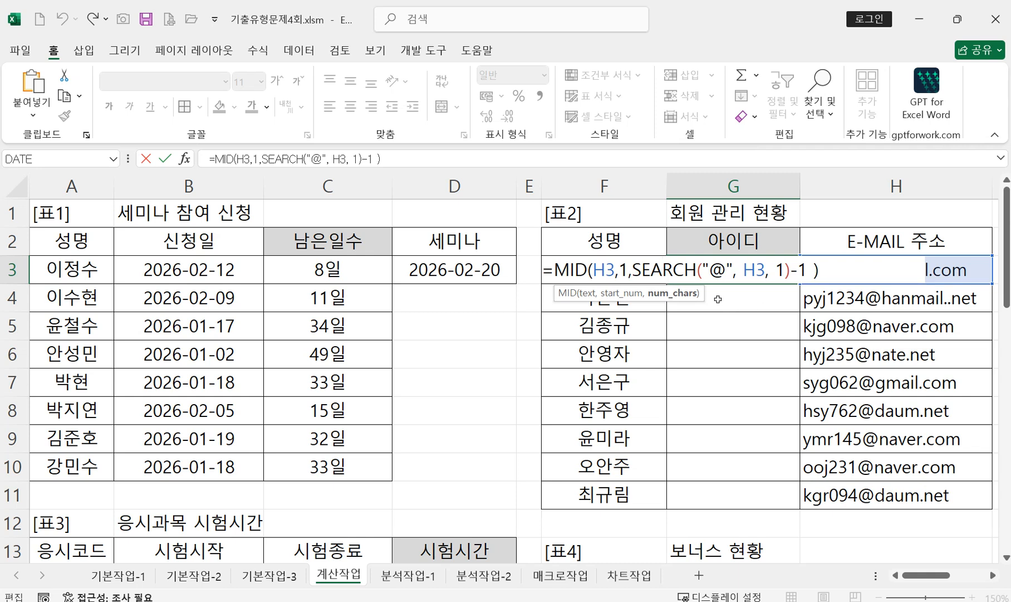
{"action": "key", "text": "Return"}
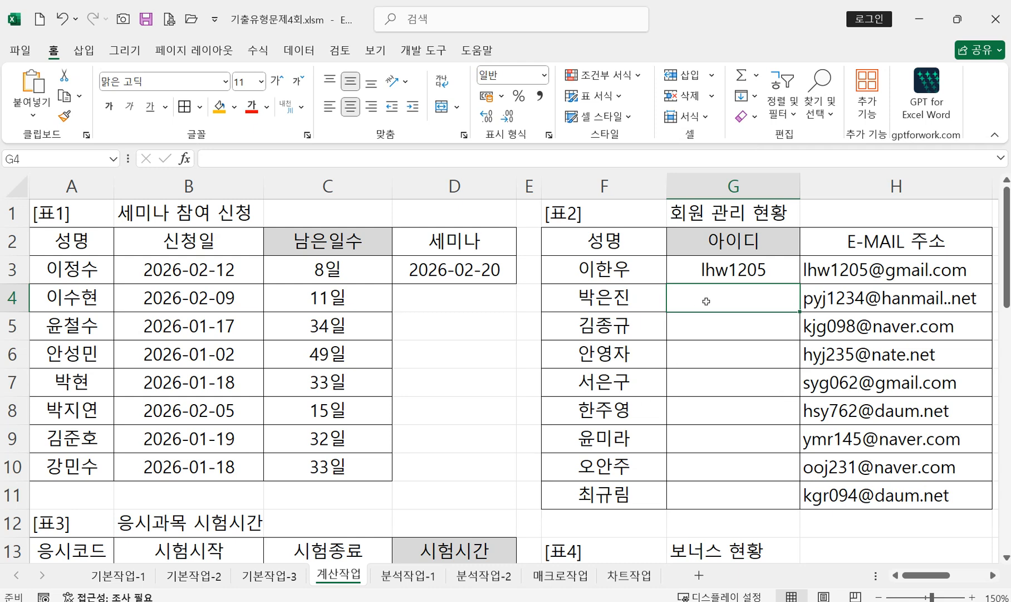
Step: Begin a MID formula in G4 with H4 as the text and 1 as the start number
{"action": "type", "text": "=mi"}
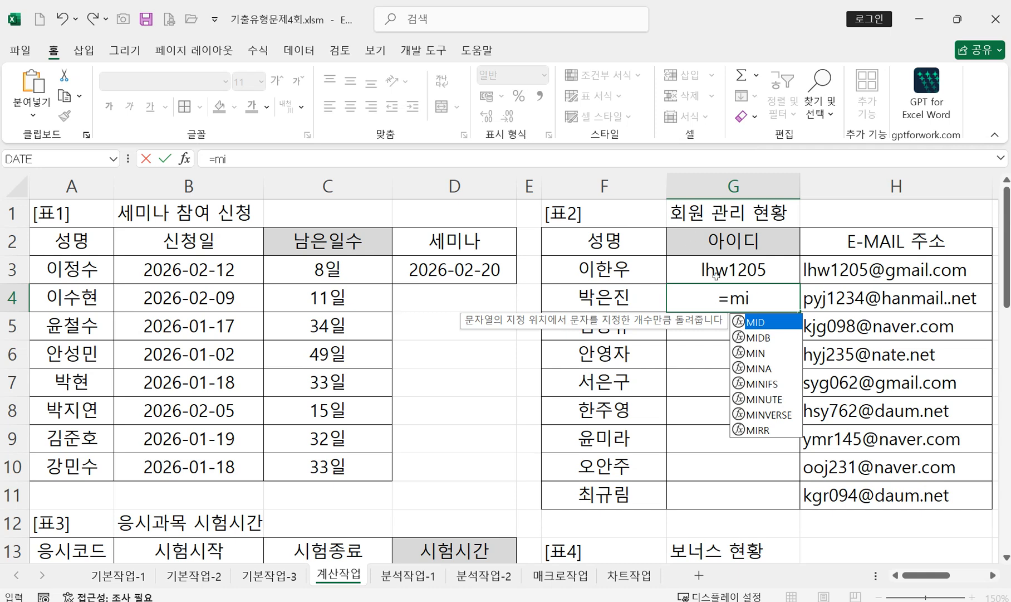
{"action": "double_click", "coordinate": [771, 323]}
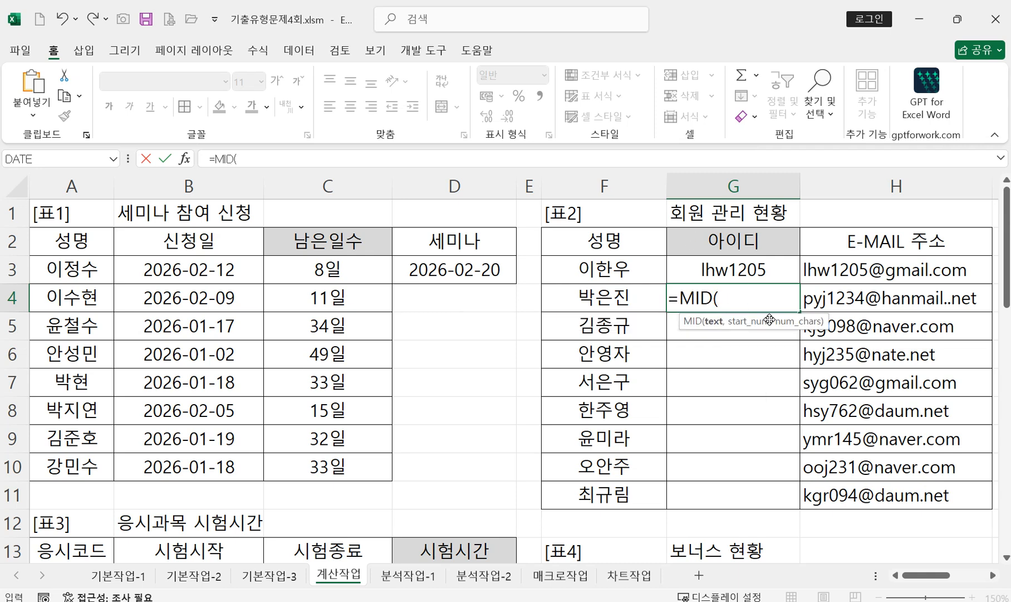
{"action": "left_click", "coordinate": [847, 302]}
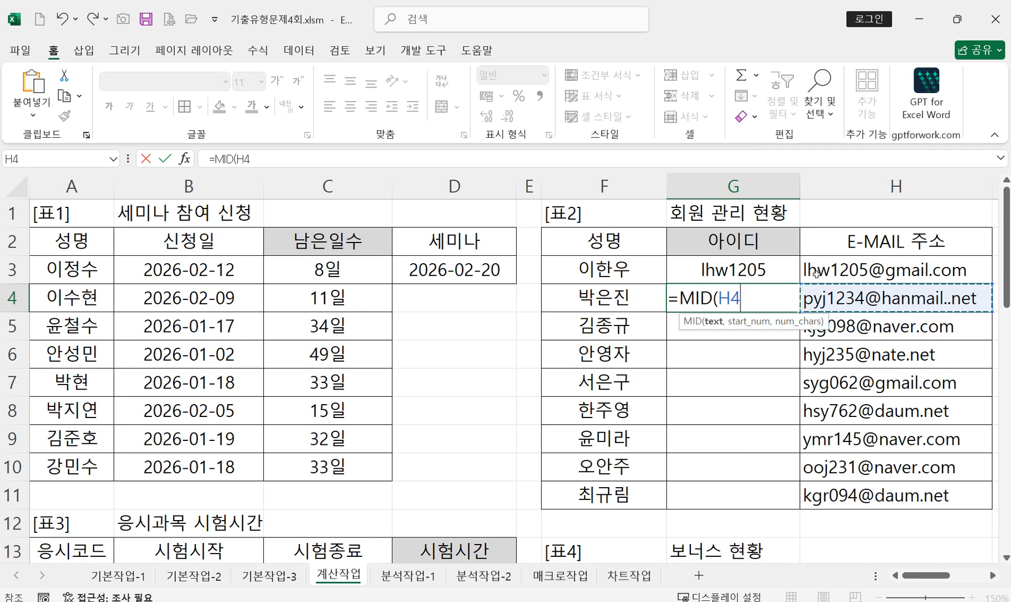
{"action": "type", "text": ","}
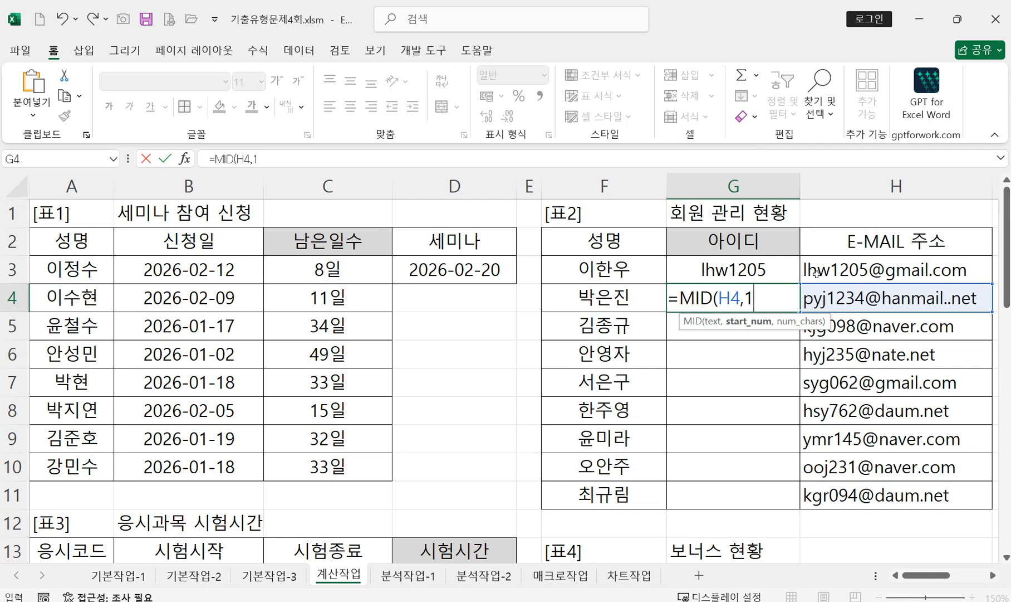
{"action": "type", "text": "1,"}
Step: Nest SEARCH("@",H4,1) as the character count of the MID formula in G4 and commit the formula
{"action": "type", "text": "se"}
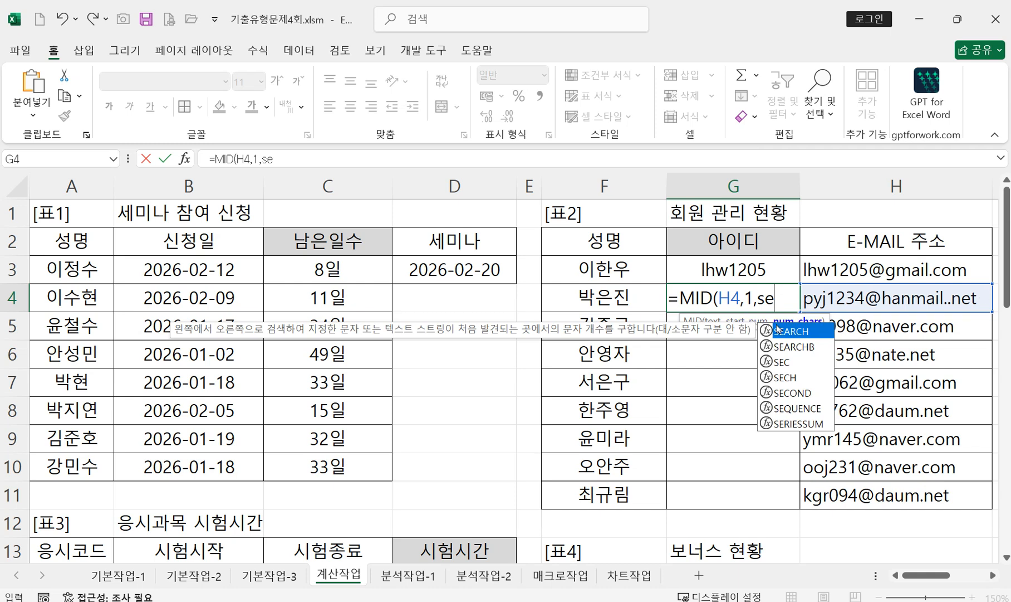
{"action": "double_click", "coordinate": [784, 331]}
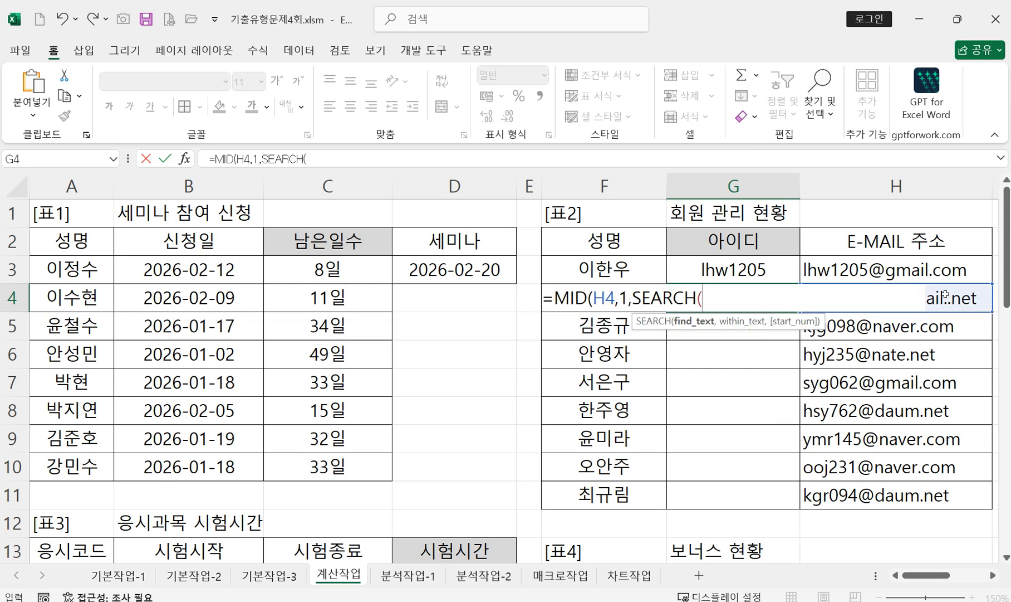
{"action": "type", "text": "\"@\","}
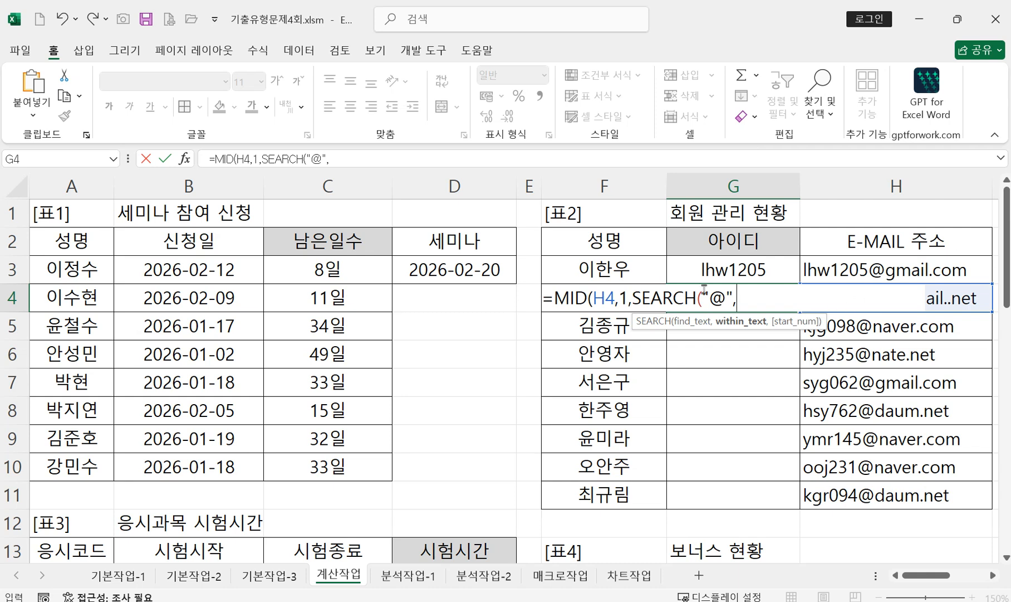
{"action": "left_click", "coordinate": [938, 298]}
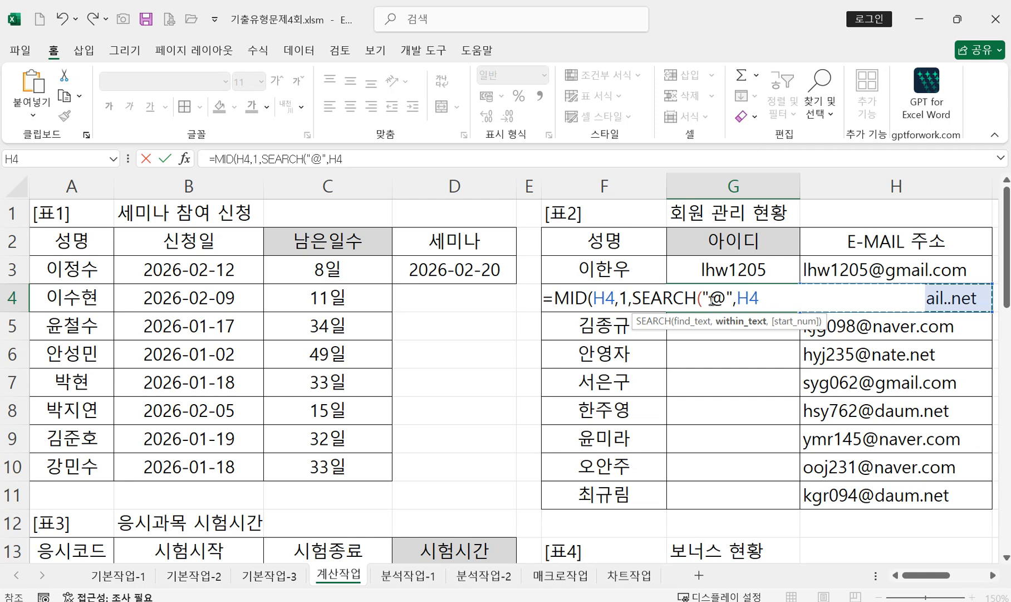
{"action": "left_click_drag", "start_coordinate": [709, 301], "coordinate": [726, 301]}
{"action": "double_click", "coordinate": [751, 299]}
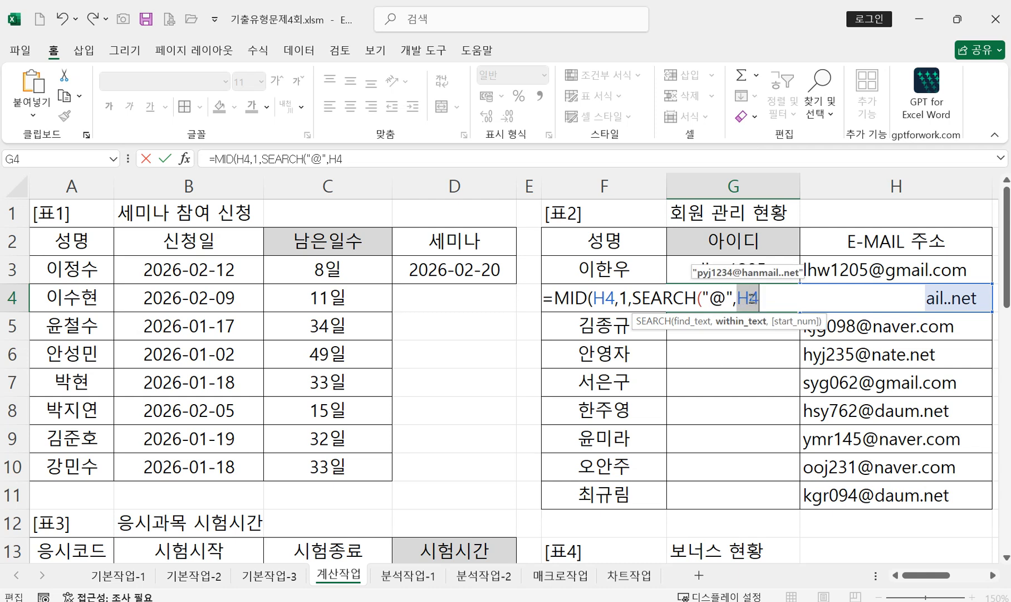
{"action": "left_click", "coordinate": [779, 301]}
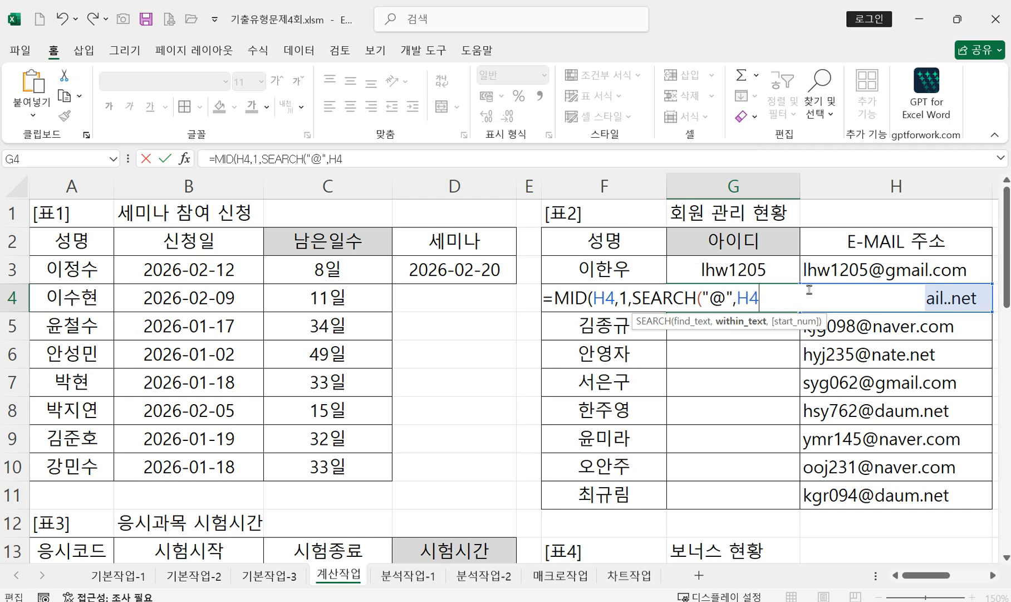
{"action": "type", "text": ",1)"}
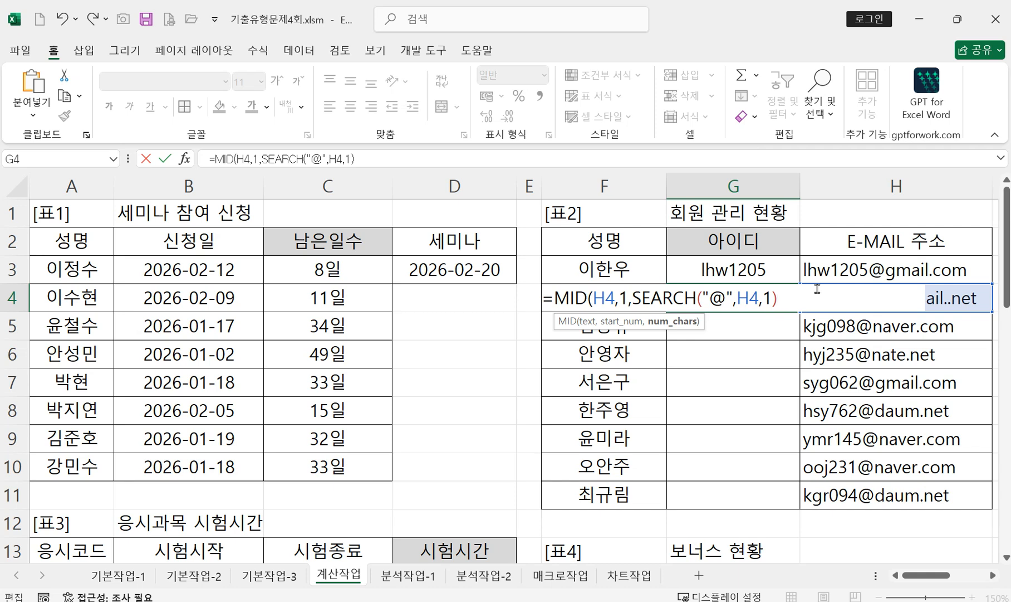
{"action": "type", "text": ")"}
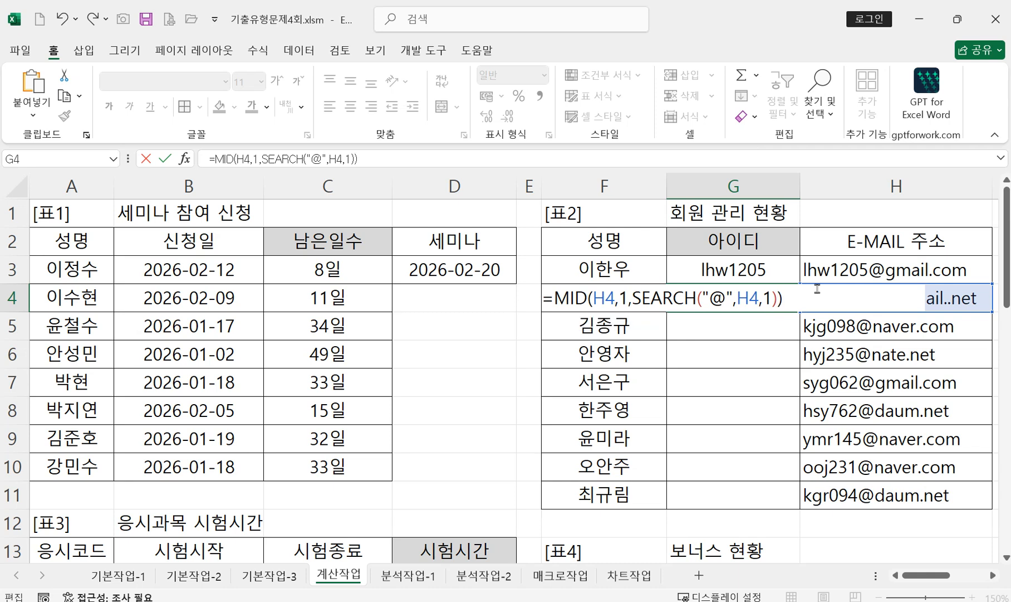
{"action": "key", "text": "Return"}
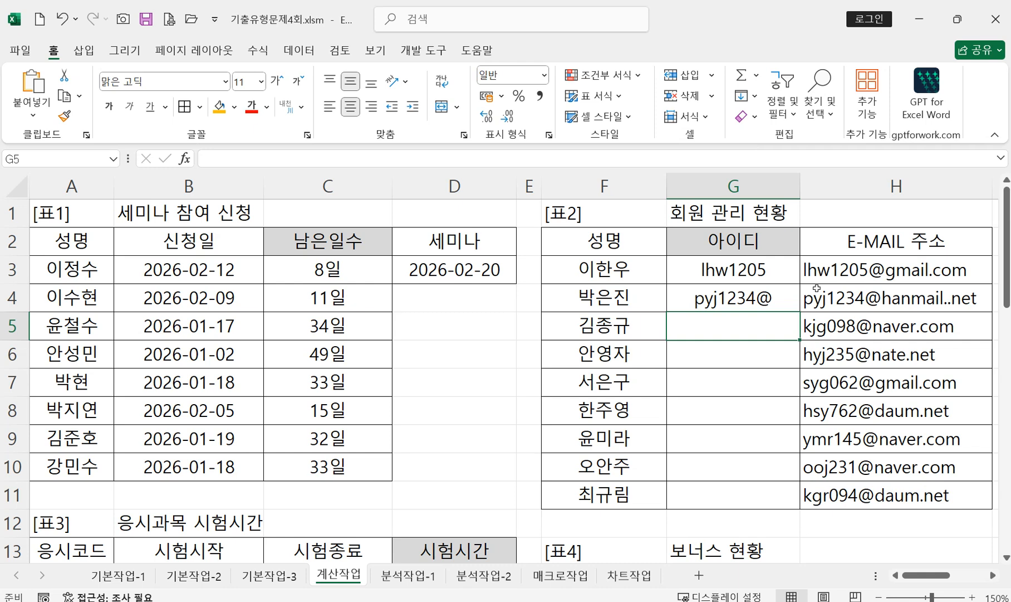
Step: Add -1 after the SEARCH function in G4 and fill the formula down through G11
{"action": "double_click", "coordinate": [775, 293]}
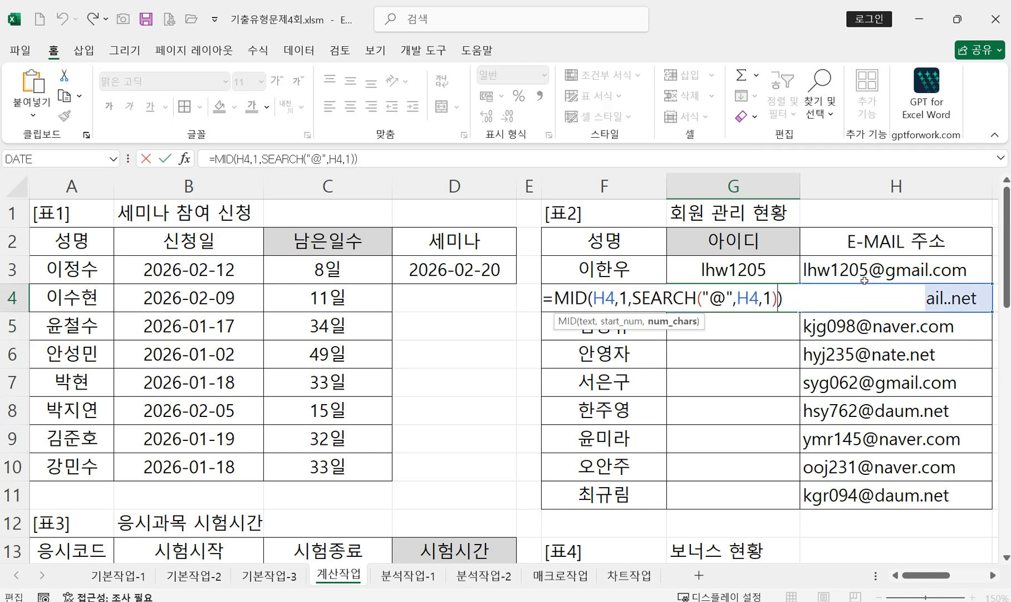
{"action": "type", "text": "-1"}
{"action": "key", "text": "Return"}
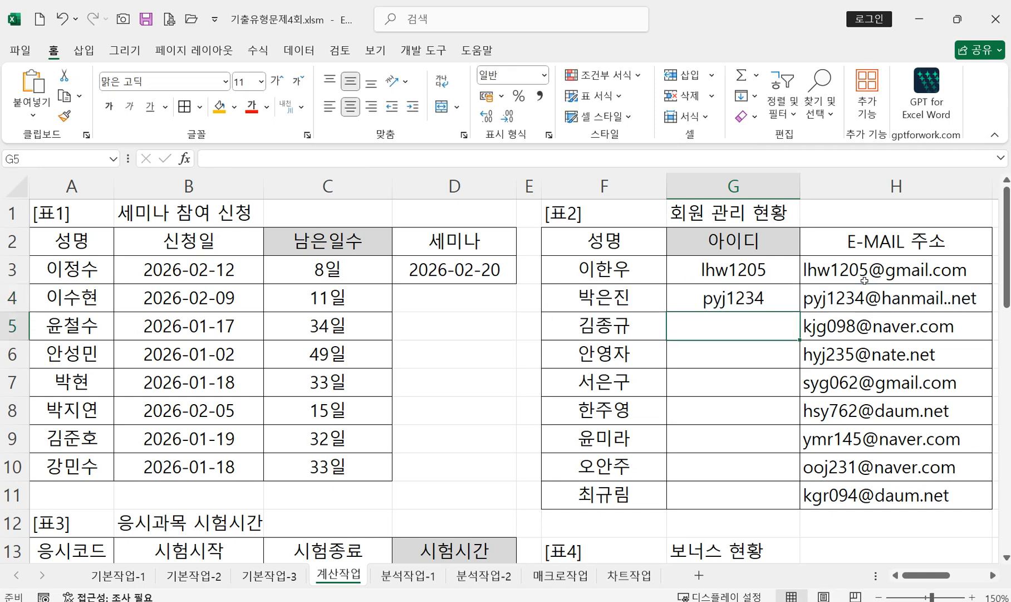
{"action": "left_click", "coordinate": [782, 300]}
{"action": "left_click_drag", "start_coordinate": [793, 317], "coordinate": [790, 503]}
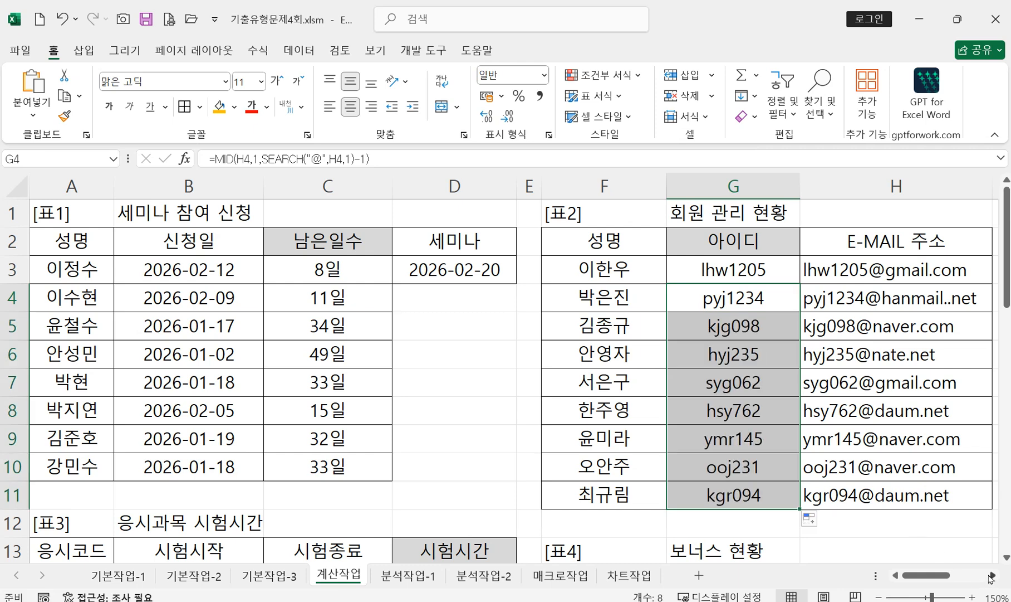
Step: Open the MID formula in G3 for review
{"action": "left_click", "coordinate": [992, 575]}
{"action": "double_click", "coordinate": [677, 270]}
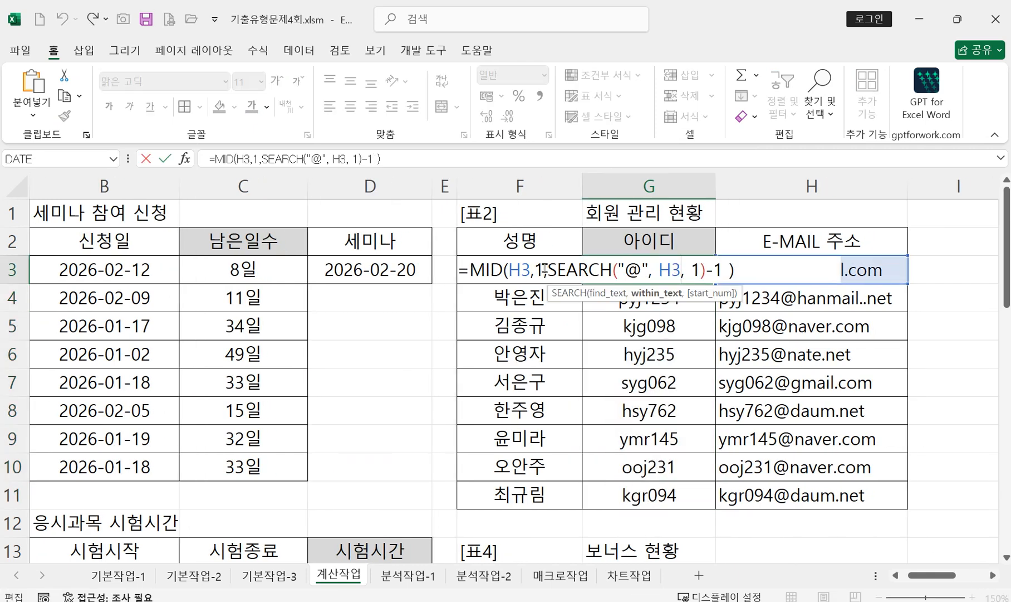